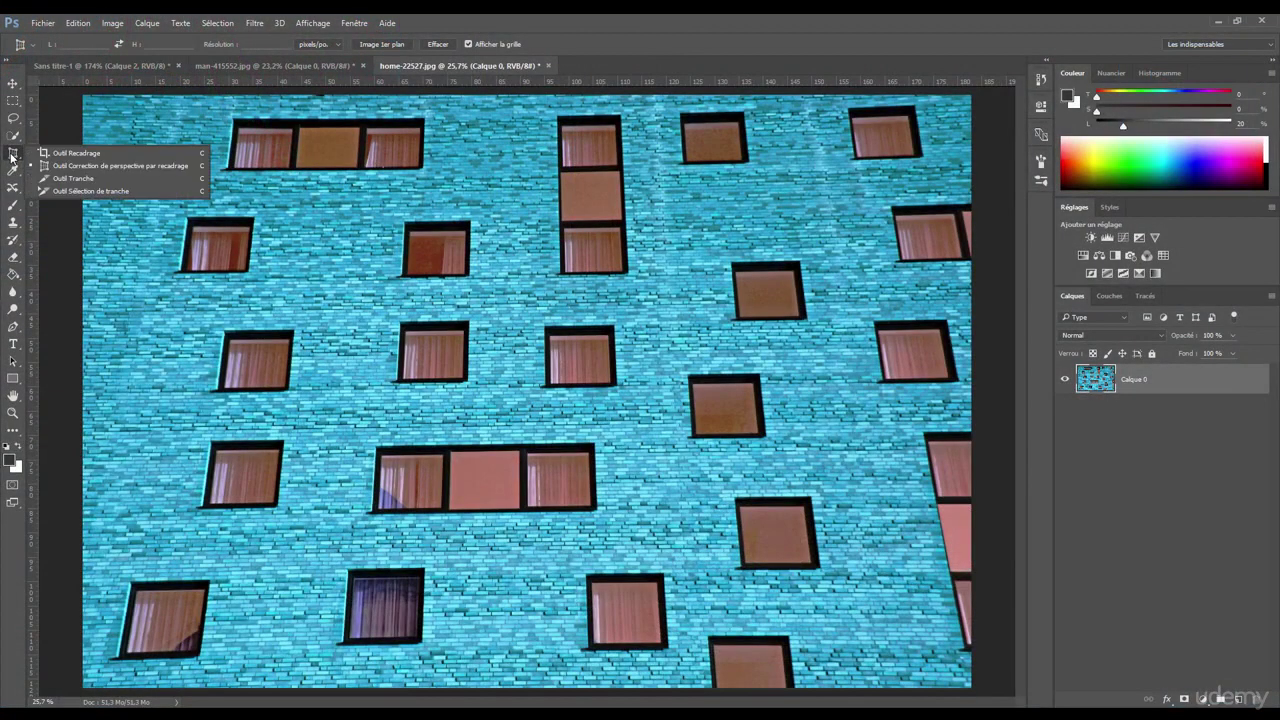
Step: Zoom in on one tilted window of the facade
{"action": "left_click", "coordinate": [12, 154]}
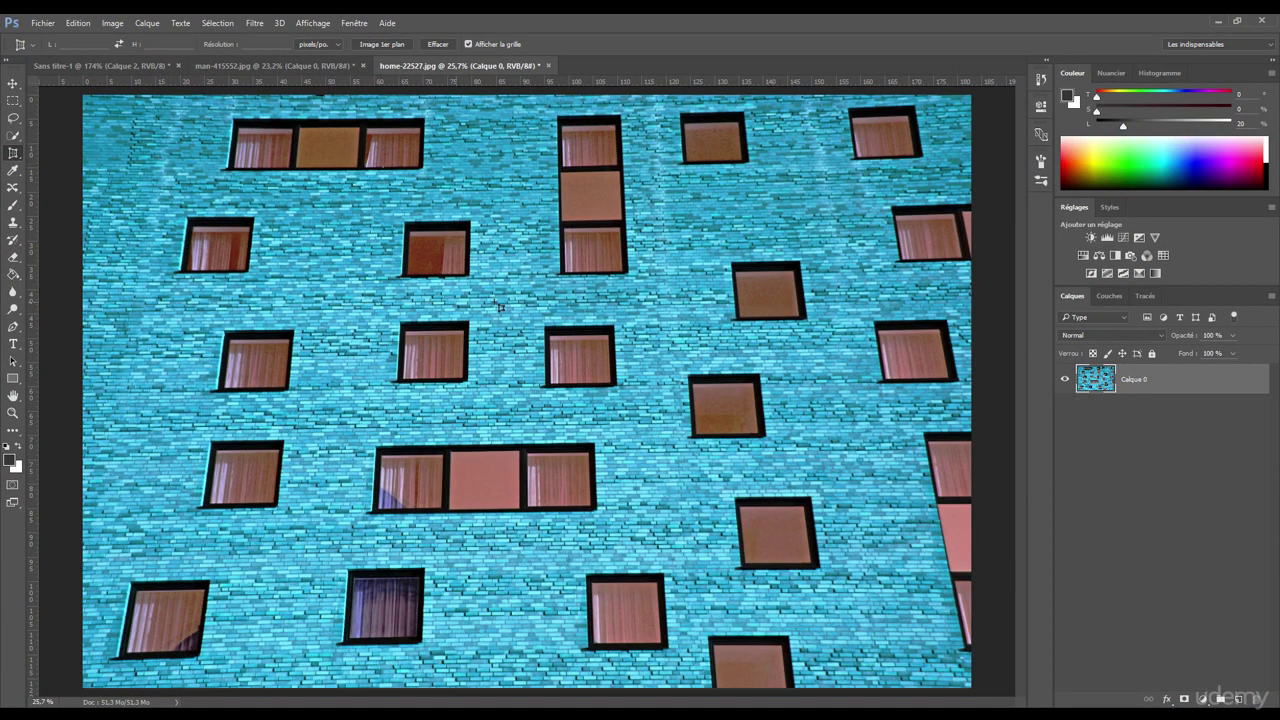
{"action": "scroll", "coordinate": [535, 345], "scroll_direction": "down", "scroll_amount": 1}
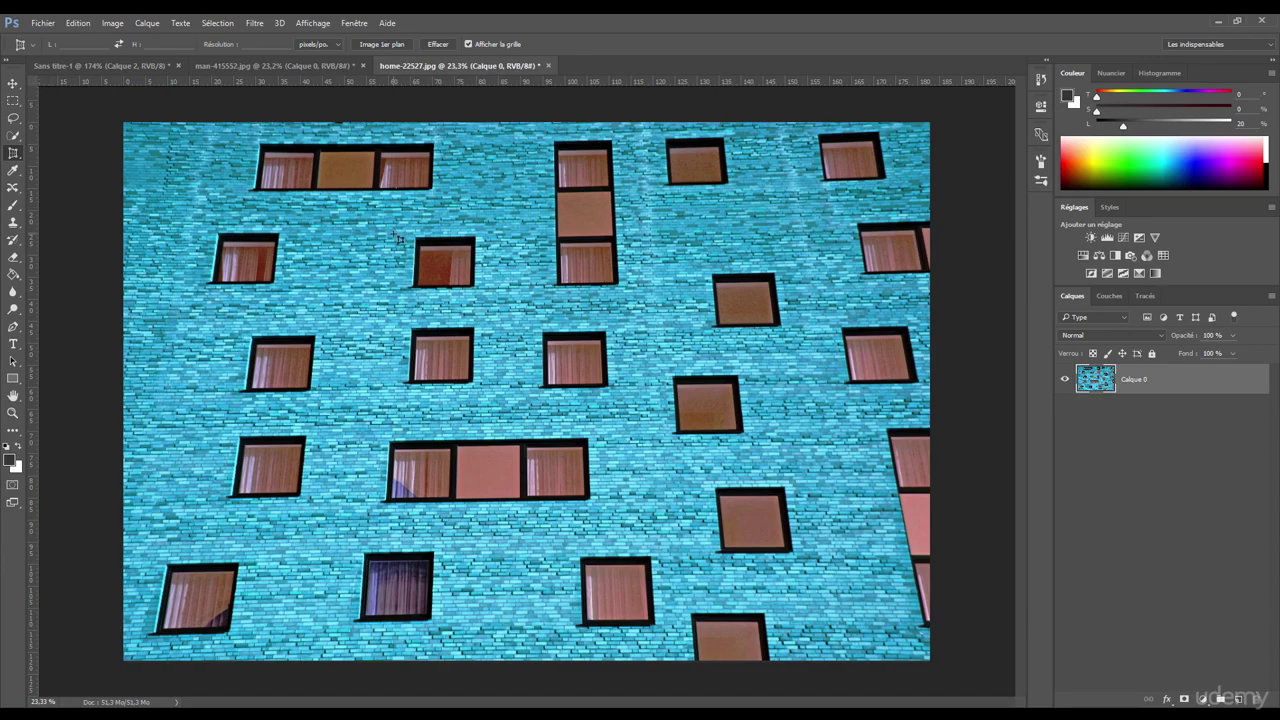
{"action": "mouse_move", "coordinate": [444, 252]}
{"action": "left_mouse_down"}
{"action": "mouse_move", "coordinate": [532, 250]}
{"action": "mouse_move", "coordinate": [314, 222]}
{"action": "mouse_move", "coordinate": [320, 213]}
{"action": "left_mouse_up"}
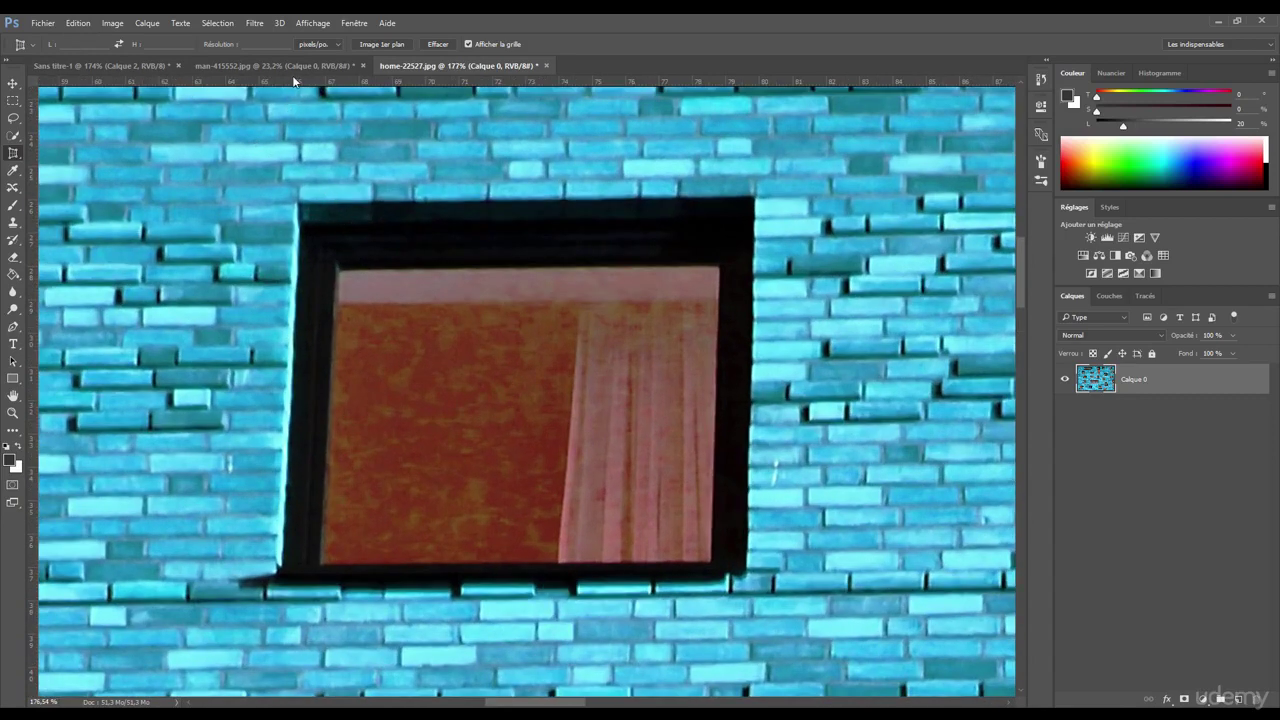
Step: Place guides along the window's top, left, bottom and right edges to check its skew
{"action": "left_click_drag", "start_coordinate": [289, 80], "coordinate": [300, 199]}
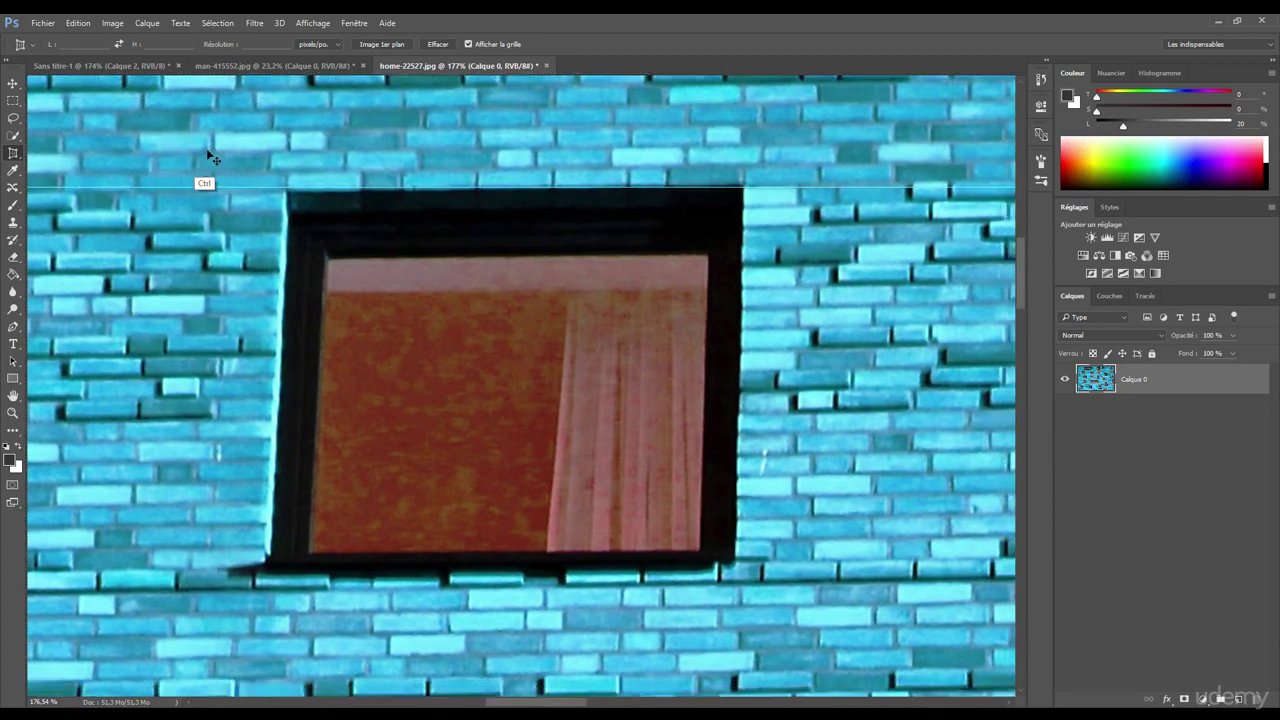
{"action": "scroll", "coordinate": [206, 150], "scroll_direction": "down", "scroll_amount": 1}
{"action": "key", "text": "ctrl+r"}
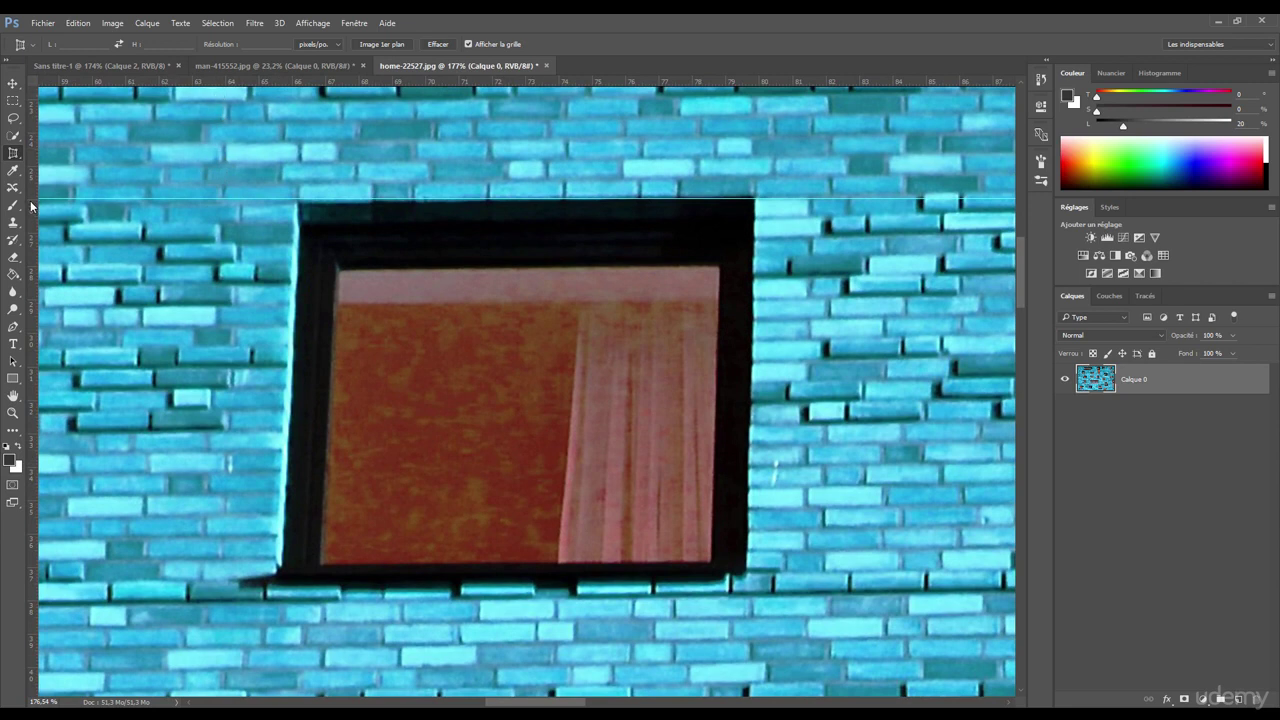
{"action": "left_click_drag", "start_coordinate": [30, 205], "coordinate": [280, 234]}
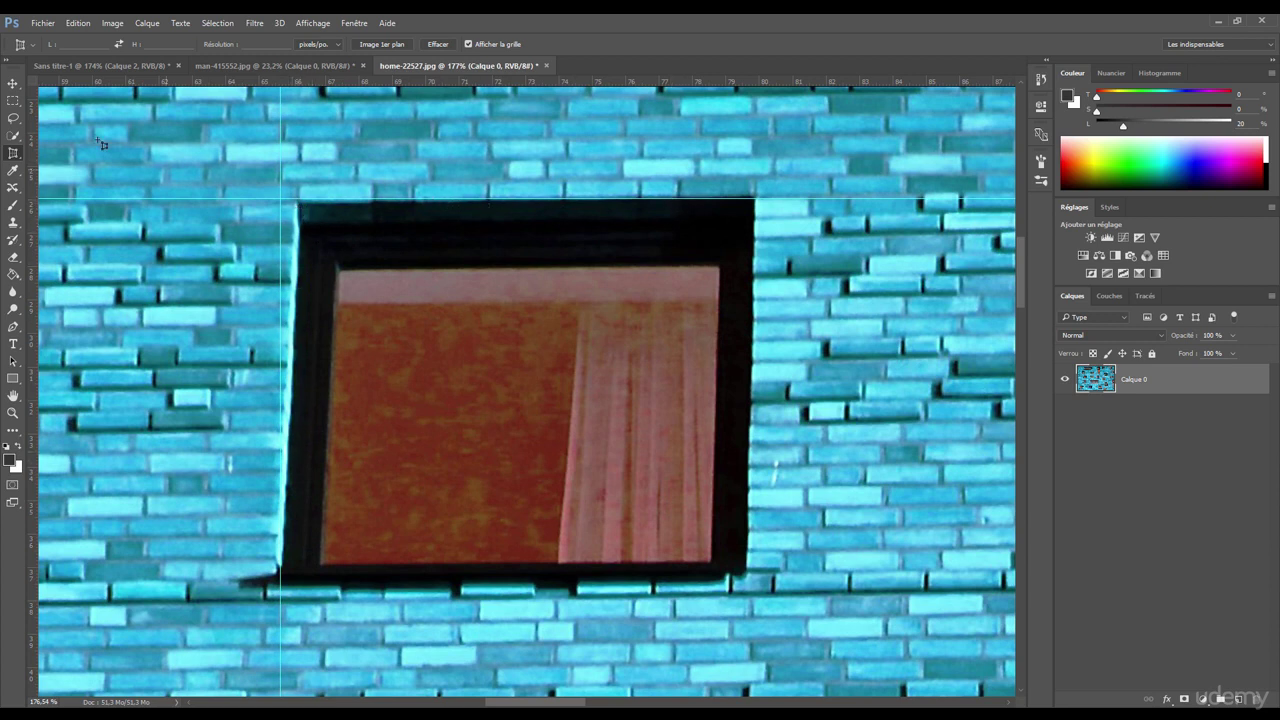
{"action": "left_click", "coordinate": [13, 83]}
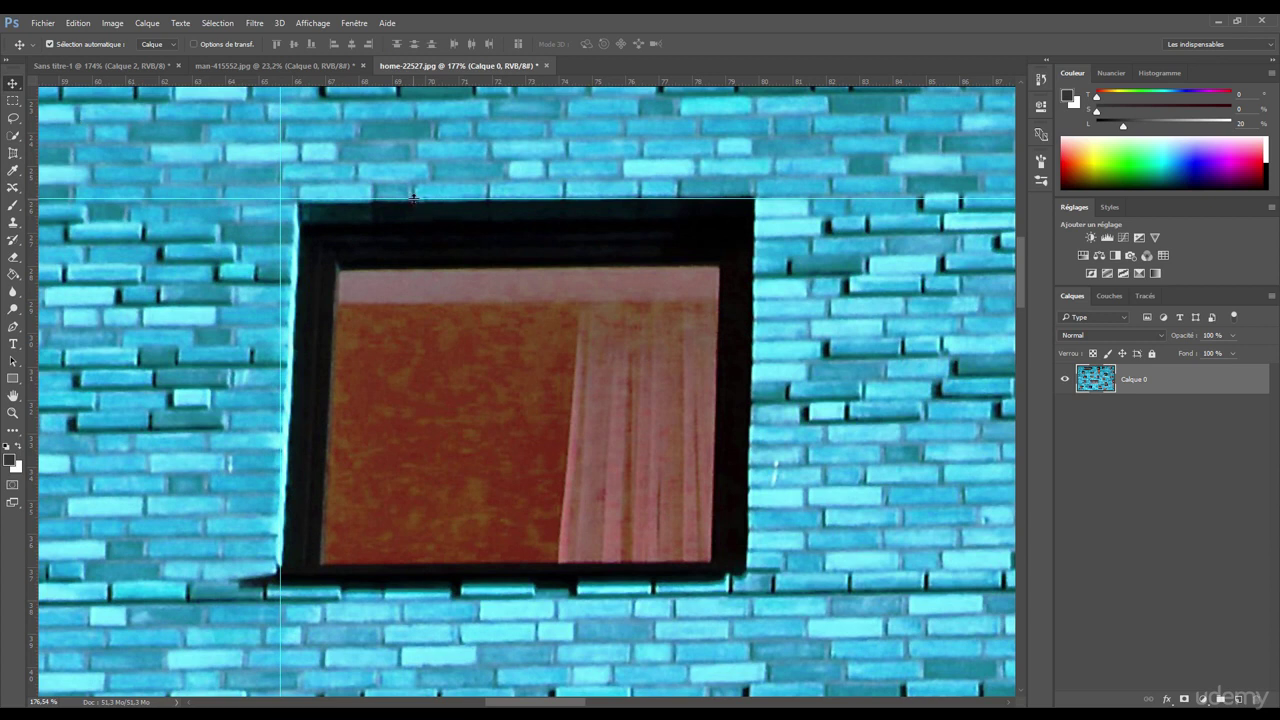
{"action": "left_click_drag", "start_coordinate": [413, 197], "coordinate": [495, 587]}
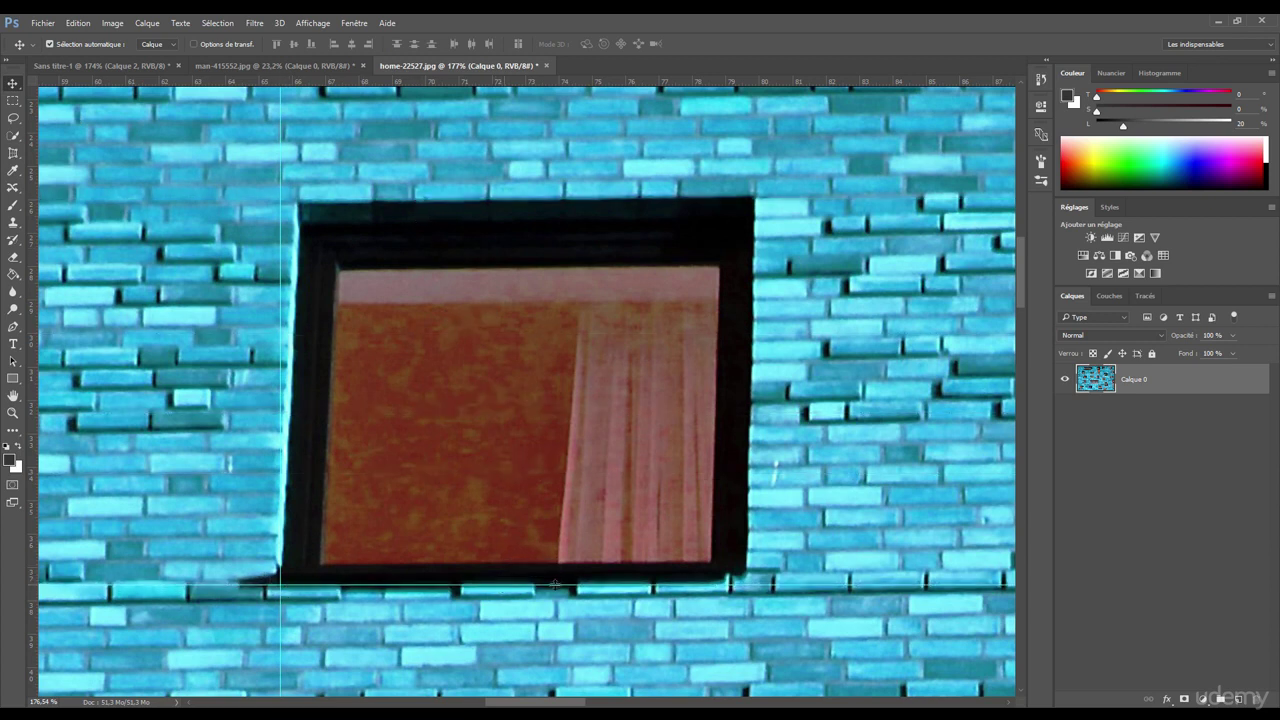
{"action": "left_click_drag", "start_coordinate": [33, 238], "coordinate": [746, 286]}
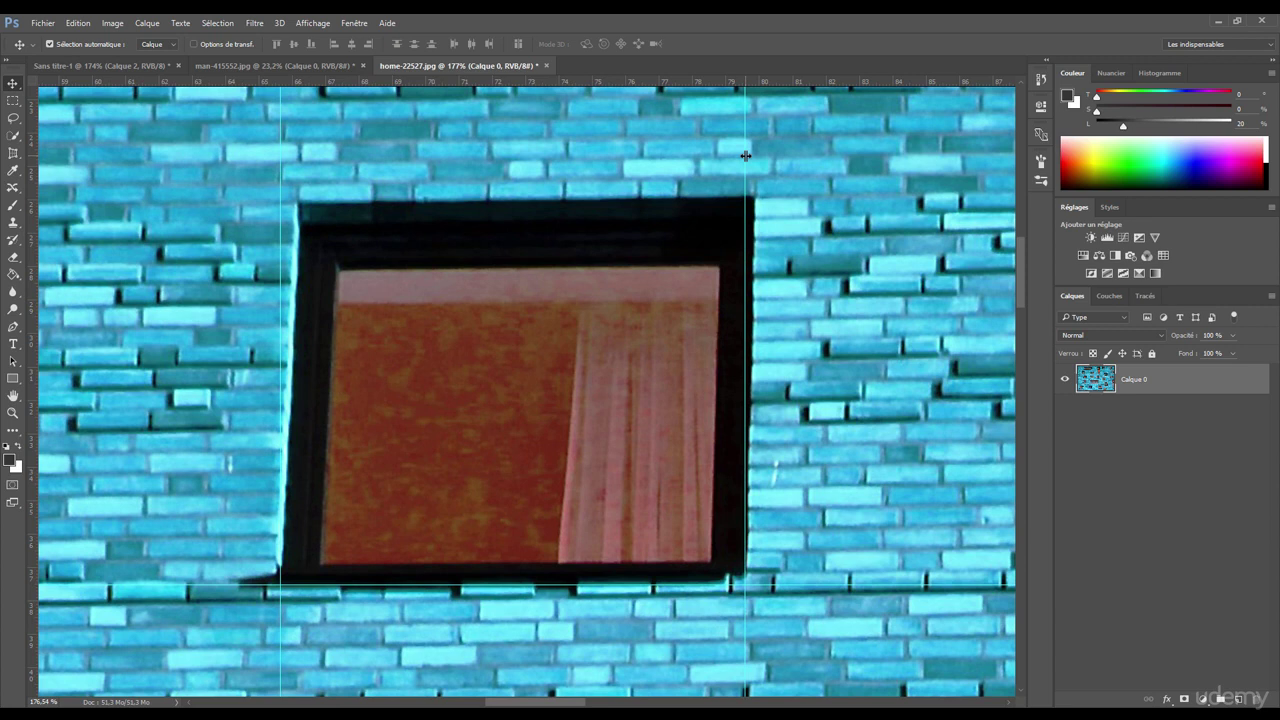
Step: Drag all the guides back off the image
{"action": "left_click_drag", "start_coordinate": [746, 155], "coordinate": [1127, 155]}
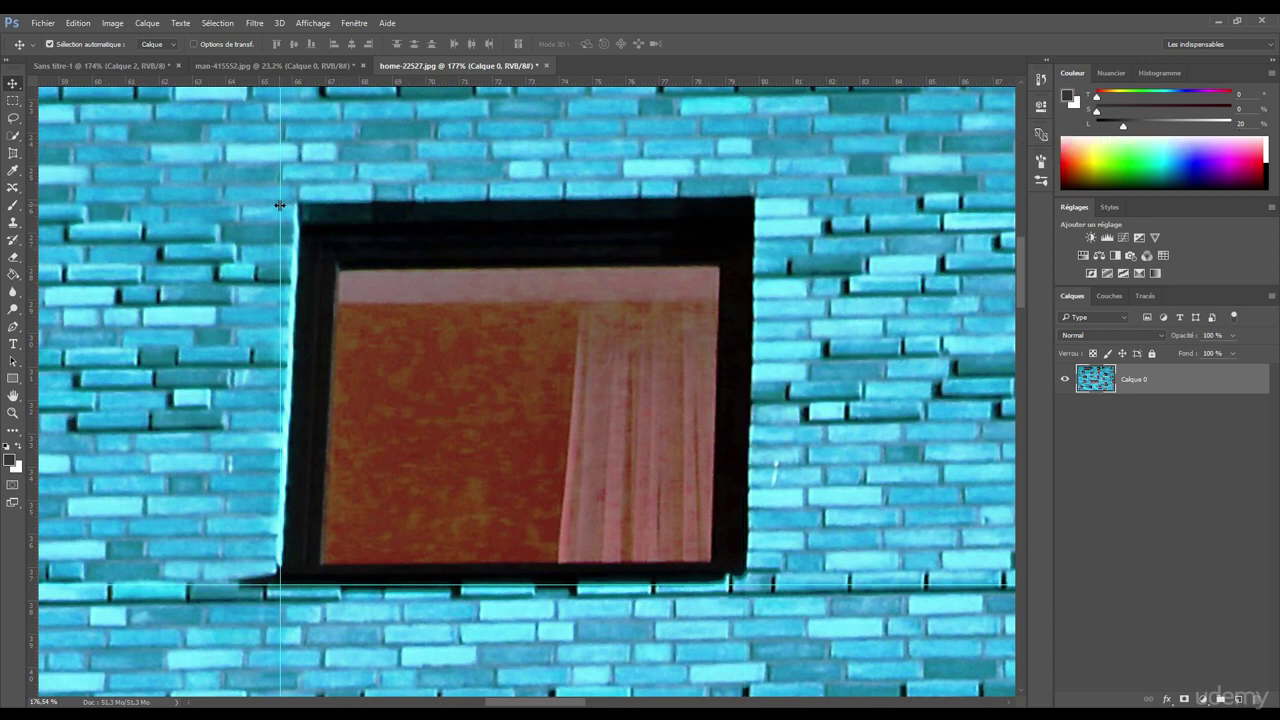
{"action": "left_click_drag", "start_coordinate": [280, 205], "coordinate": [25, 185]}
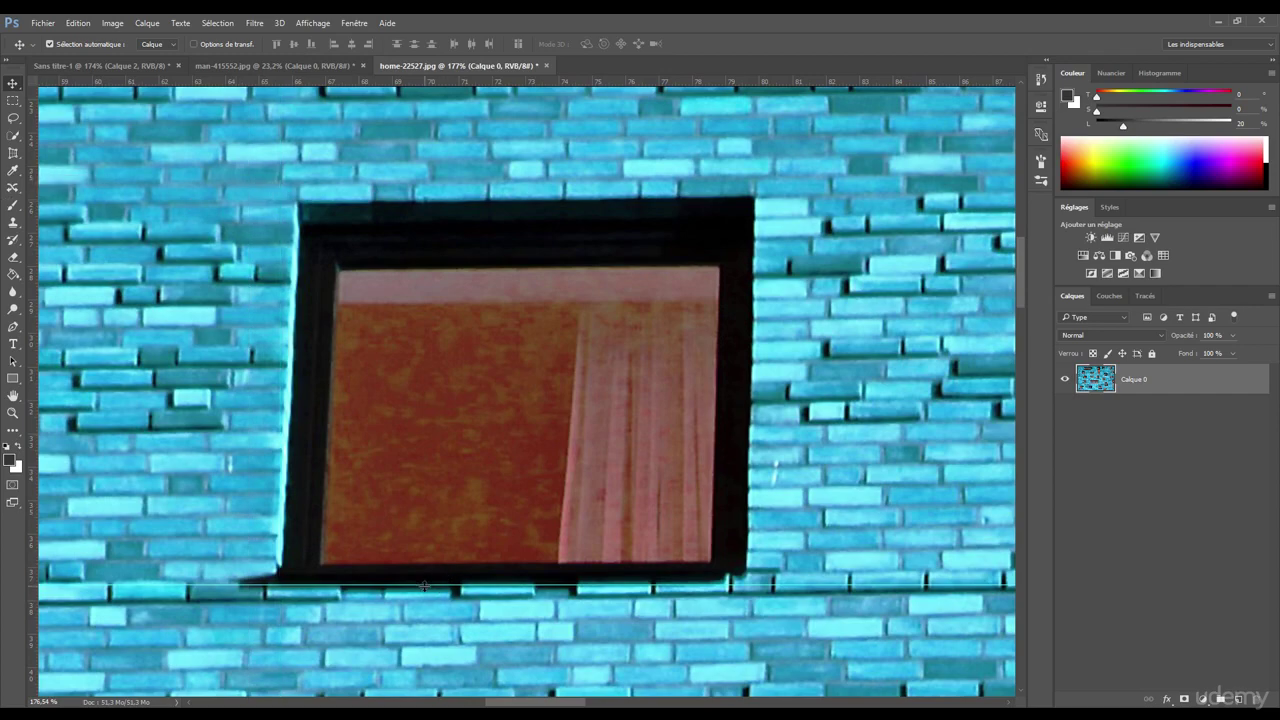
{"action": "left_click_drag", "start_coordinate": [424, 585], "coordinate": [595, 62]}
{"action": "mouse_move", "coordinate": [543, 254]}
{"action": "left_mouse_down"}
{"action": "mouse_move", "coordinate": [448, 258]}
{"action": "mouse_move", "coordinate": [540, 258]}
{"action": "left_mouse_up"}
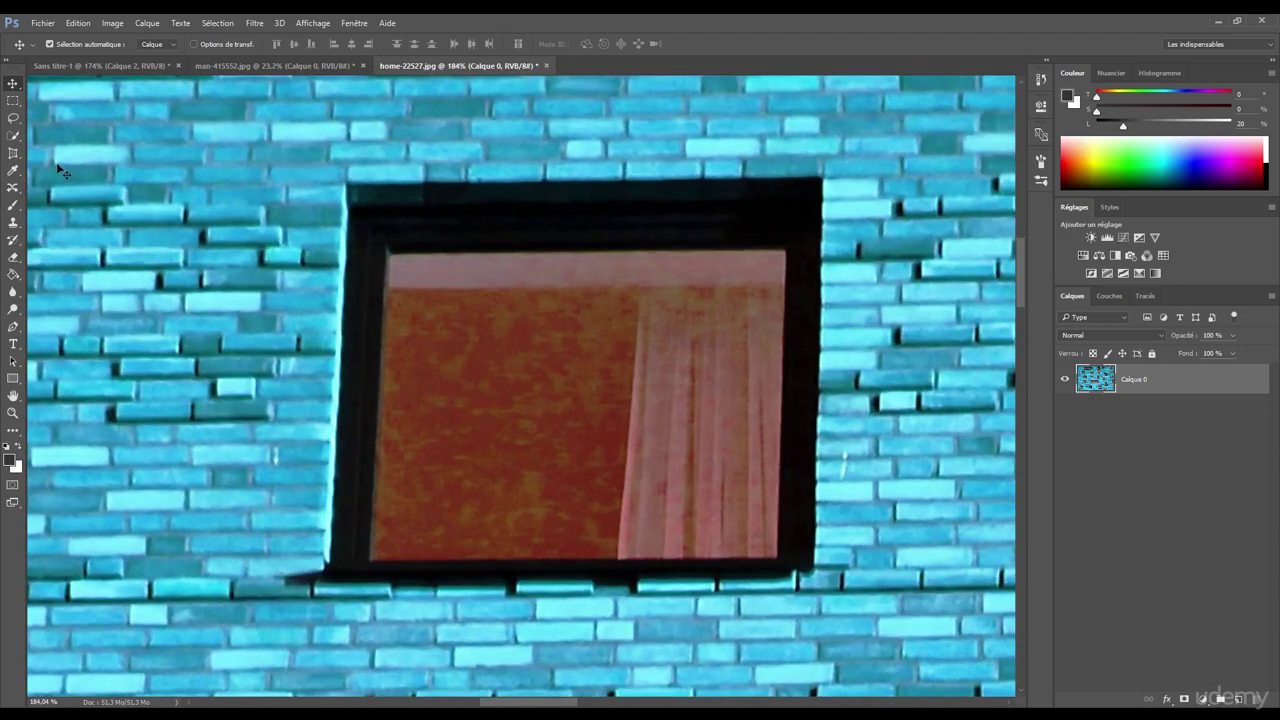
Step: Perspective-crop one window by fitting the crop's four corners to its frame
{"action": "key", "text": "c"}
{"action": "scroll", "coordinate": [250, 190], "scroll_direction": "down", "scroll_amount": 1}
{"action": "scroll", "coordinate": [220, 170], "scroll_direction": "right", "scroll_amount": 3}
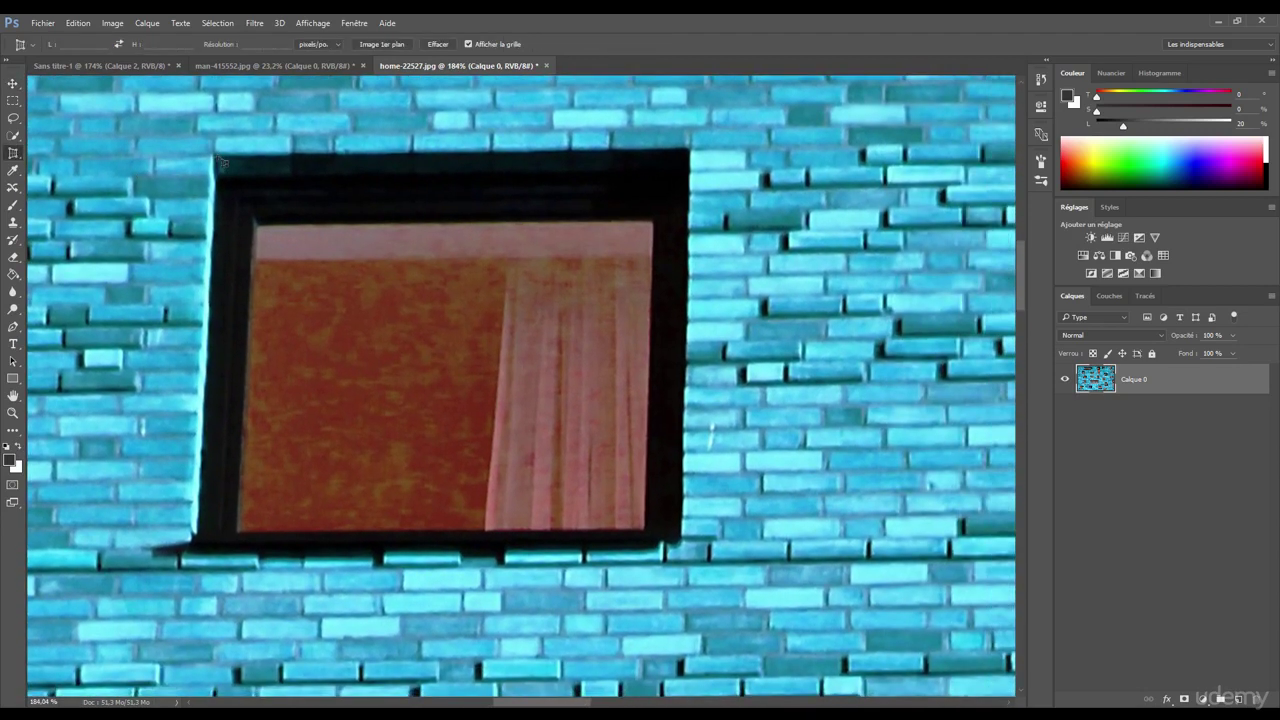
{"action": "left_click", "coordinate": [213, 153]}
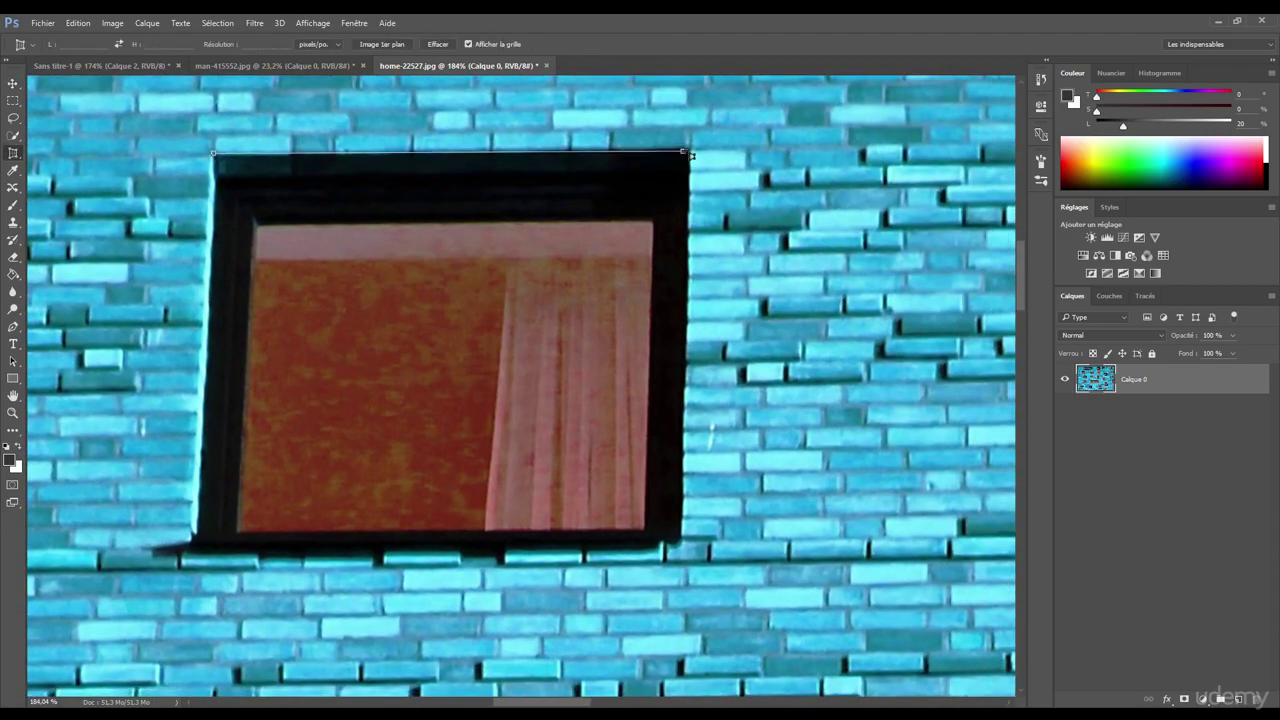
{"action": "left_click", "coordinate": [688, 148]}
{"action": "left_click", "coordinate": [681, 546]}
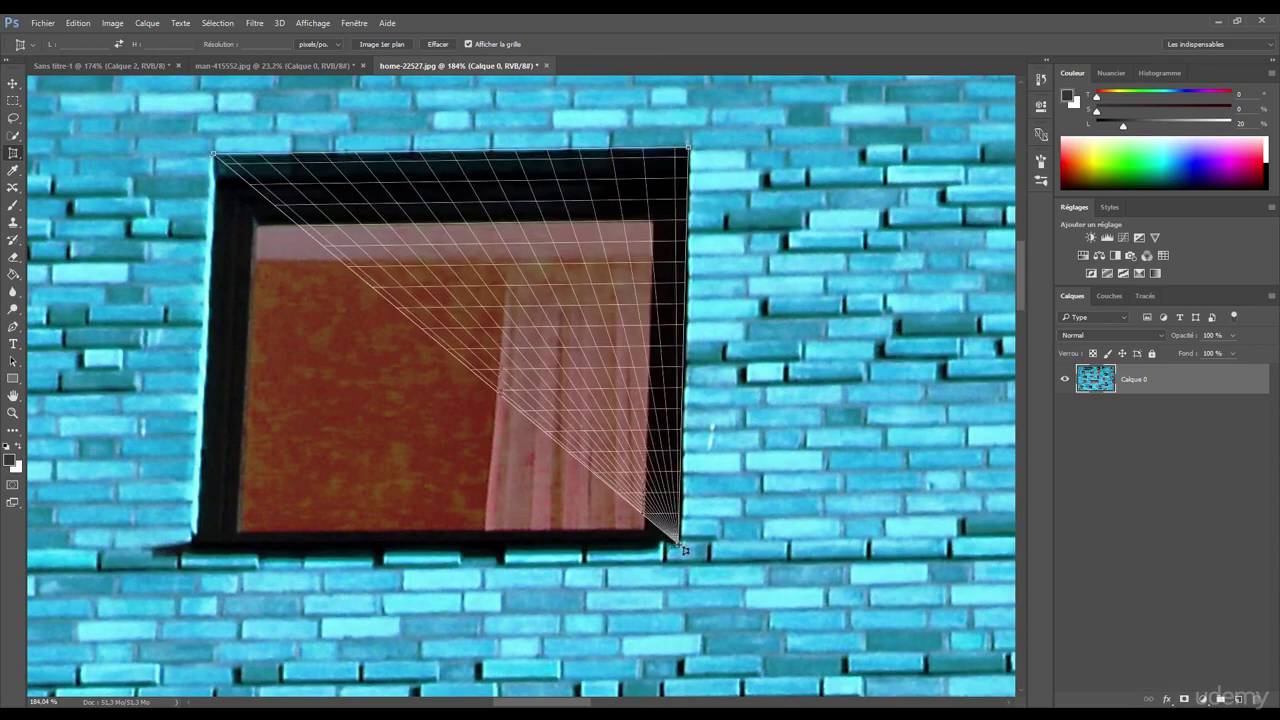
{"action": "left_click", "coordinate": [357, 548]}
{"action": "left_click_drag", "start_coordinate": [265, 540], "coordinate": [191, 551]}
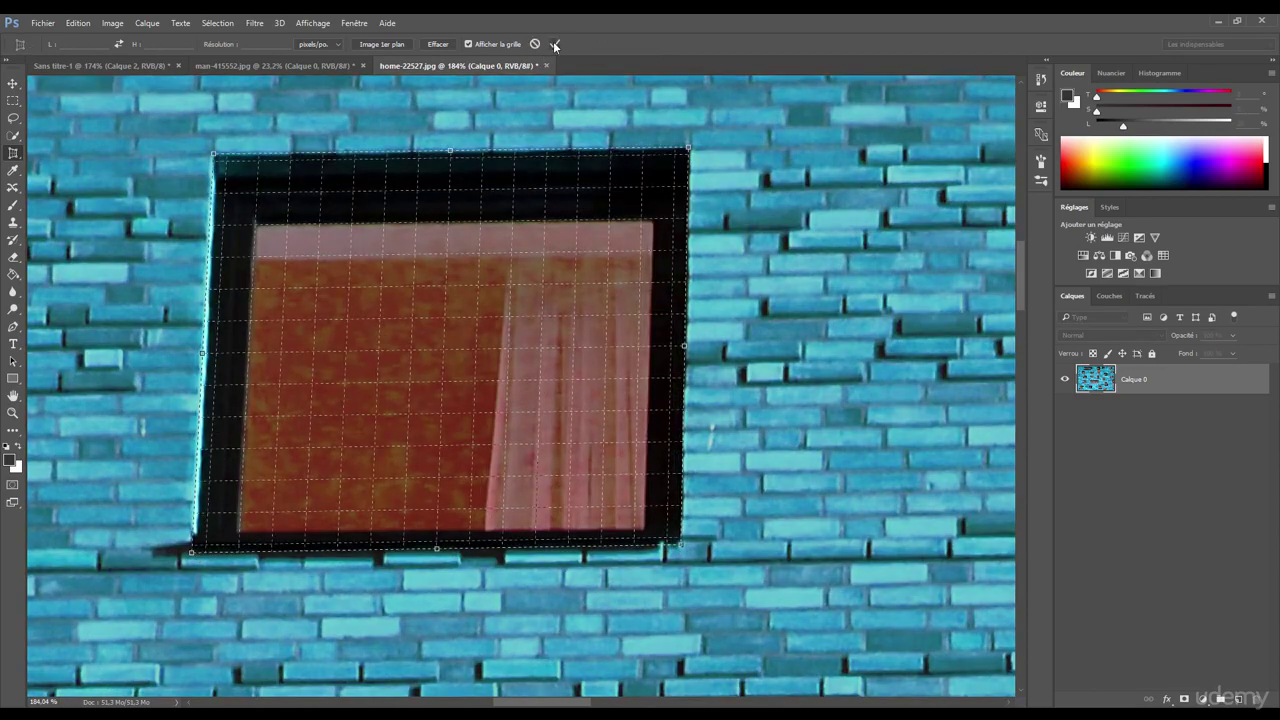
{"action": "left_click", "coordinate": [555, 45]}
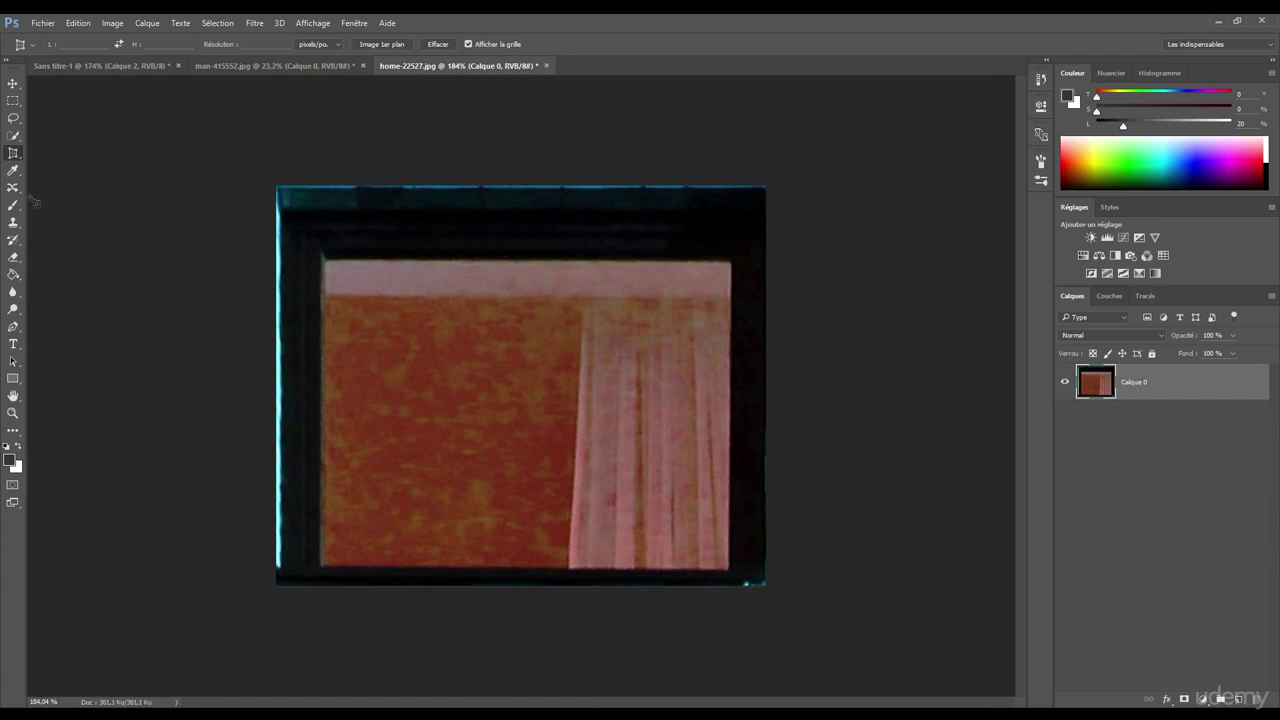
Step: Run a vertical guide across the cropped window image to its right edge to check straightness
{"action": "key", "text": "ctrl+r"}
{"action": "left_click_drag", "start_coordinate": [32, 226], "coordinate": [278, 243]}
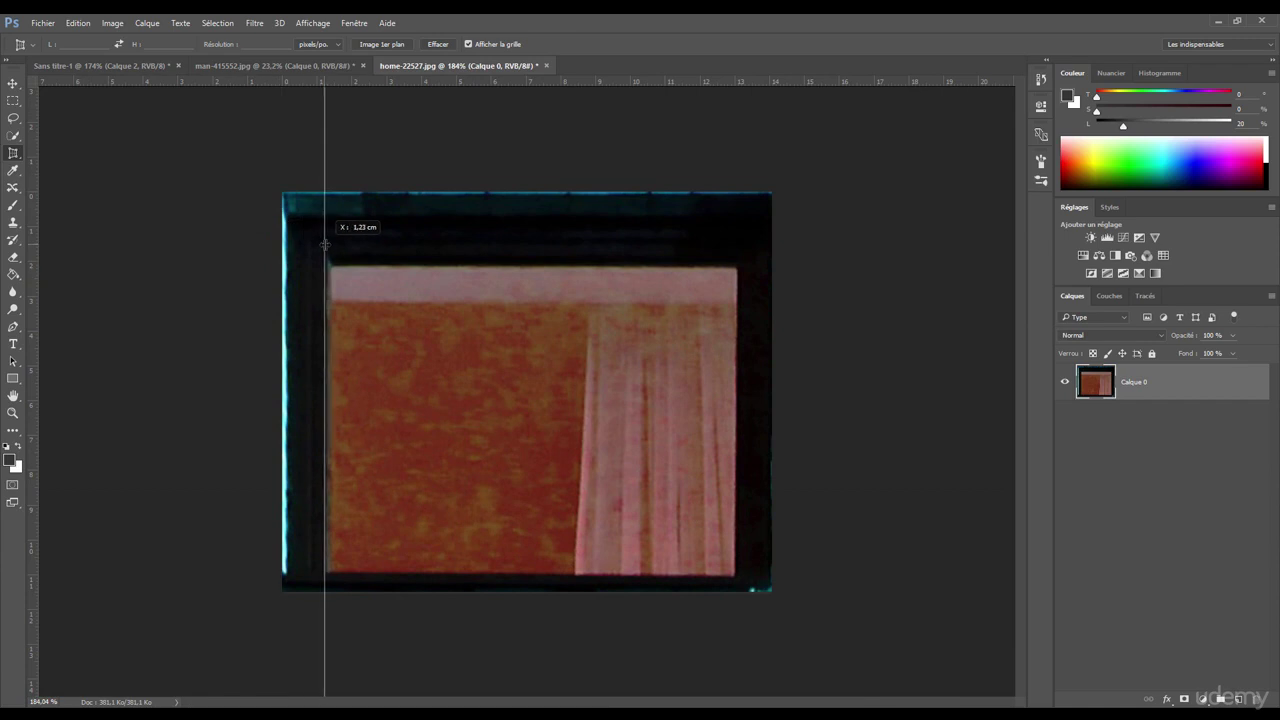
{"action": "left_click_drag", "start_coordinate": [298, 244], "coordinate": [532, 240]}
{"action": "left_click_drag", "start_coordinate": [706, 240], "coordinate": [737, 235]}
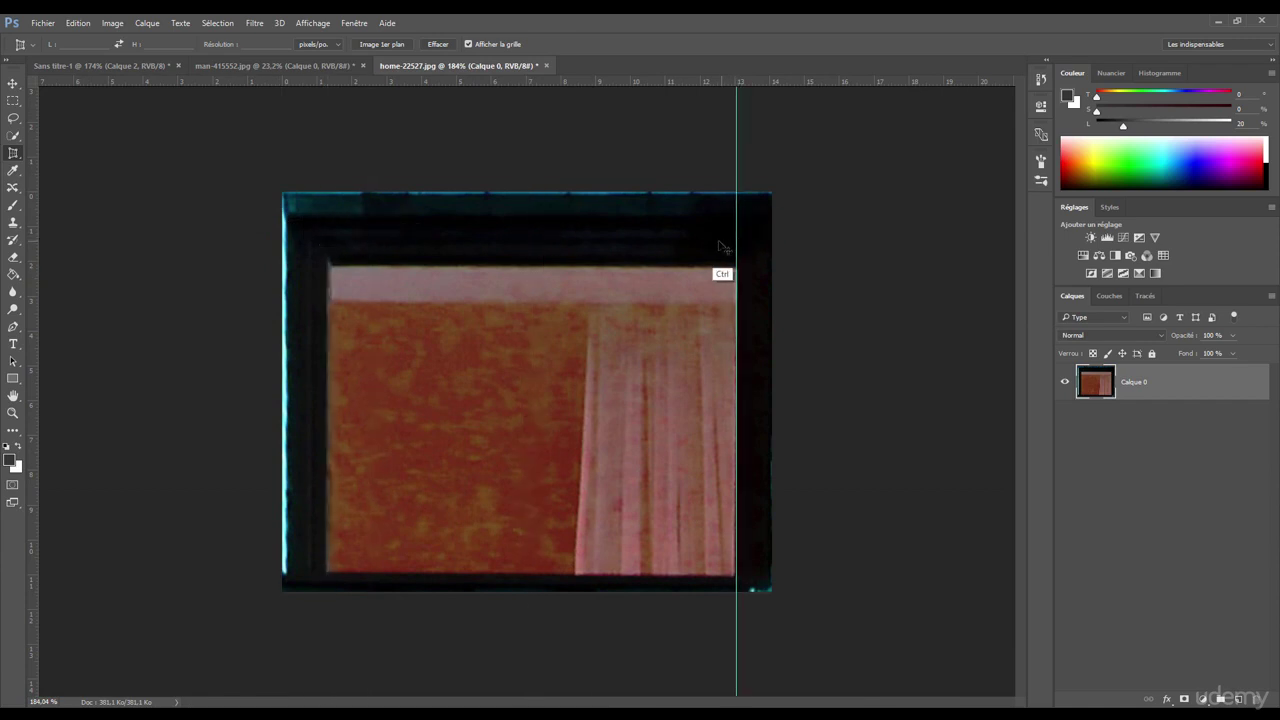
{"action": "scroll", "coordinate": [673, 242], "scroll_direction": "up", "scroll_amount": 5}
{"action": "scroll", "coordinate": [390, 235], "scroll_direction": "down", "scroll_amount": 2}
{"action": "scroll", "coordinate": [395, 225], "scroll_direction": "down", "scroll_amount": 2}
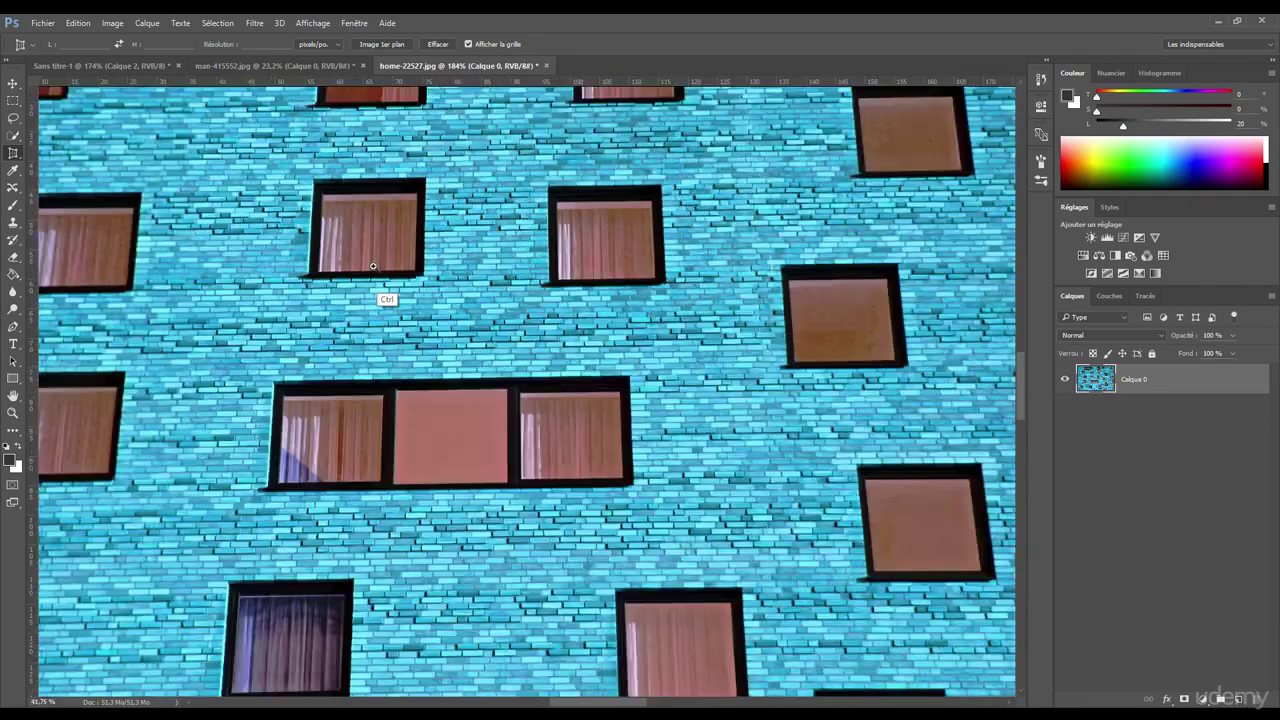
{"action": "scroll", "coordinate": [404, 213], "scroll_direction": "down", "scroll_amount": 2}
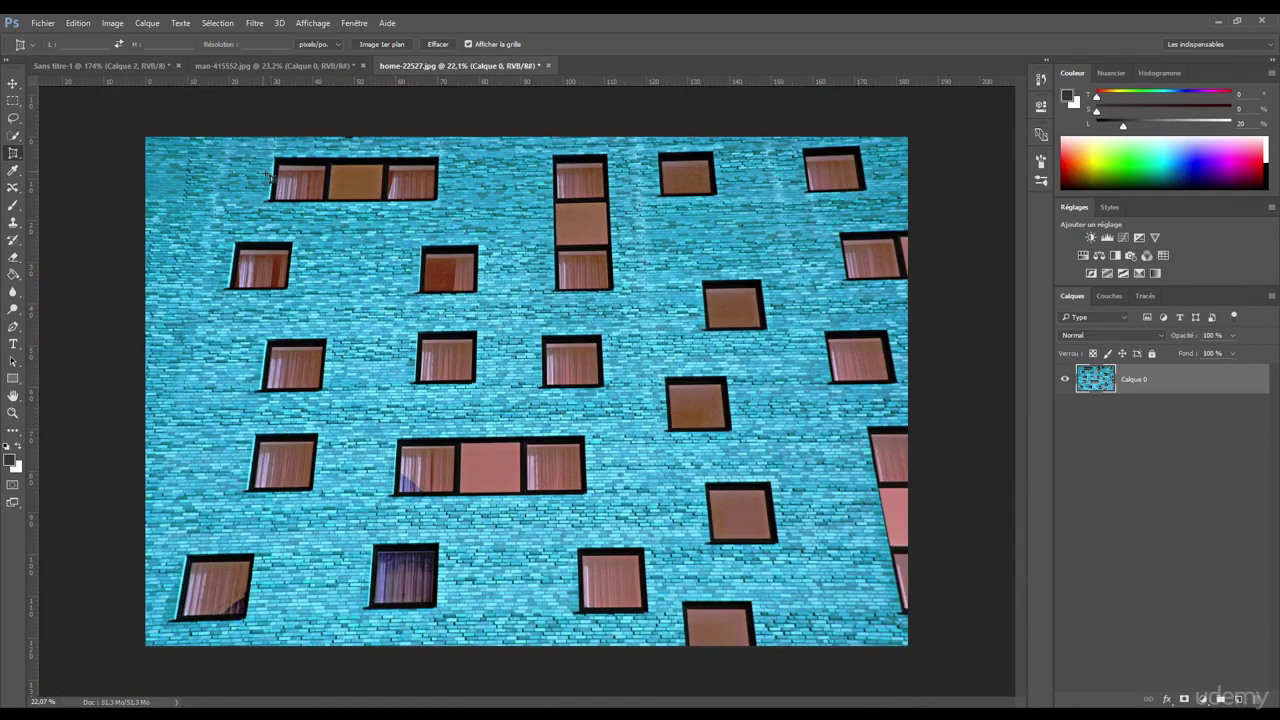
{"action": "scroll", "coordinate": [276, 180], "scroll_direction": "up", "scroll_amount": 1}
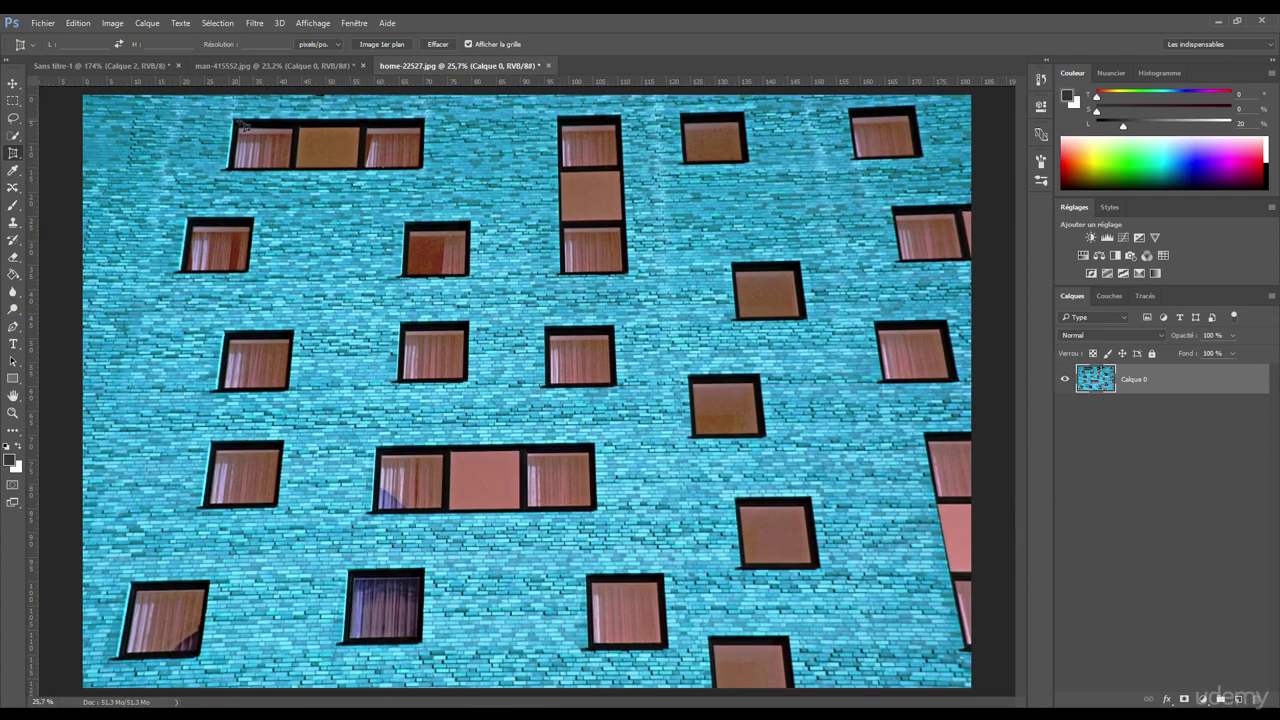
{"action": "mouse_move", "coordinate": [233, 121]}
{"action": "left_mouse_down"}
{"action": "mouse_move", "coordinate": [200, 518]}
{"action": "mouse_move", "coordinate": [183, 517]}
{"action": "left_mouse_up"}
{"action": "left_click", "coordinate": [183, 517]}
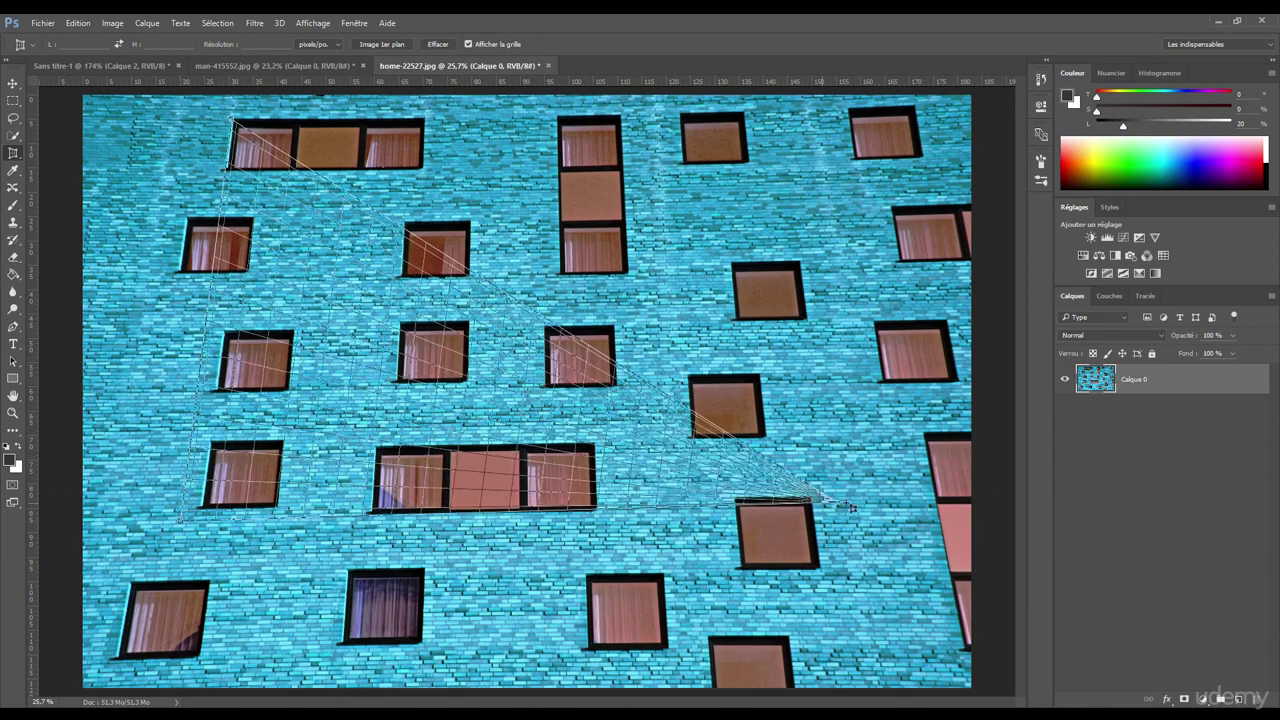
{"action": "left_click", "coordinate": [936, 505]}
{"action": "left_click", "coordinate": [928, 393]}
{"action": "mouse_move", "coordinate": [928, 340]}
{"action": "left_mouse_down"}
{"action": "mouse_move", "coordinate": [885, 107]}
{"action": "mouse_move", "coordinate": [757, 127]}
{"action": "mouse_move", "coordinate": [740, 114]}
{"action": "mouse_move", "coordinate": [891, 112]}
{"action": "mouse_move", "coordinate": [616, 226]}
{"action": "mouse_move", "coordinate": [636, 146]}
{"action": "mouse_move", "coordinate": [884, 108]}
{"action": "left_mouse_up"}
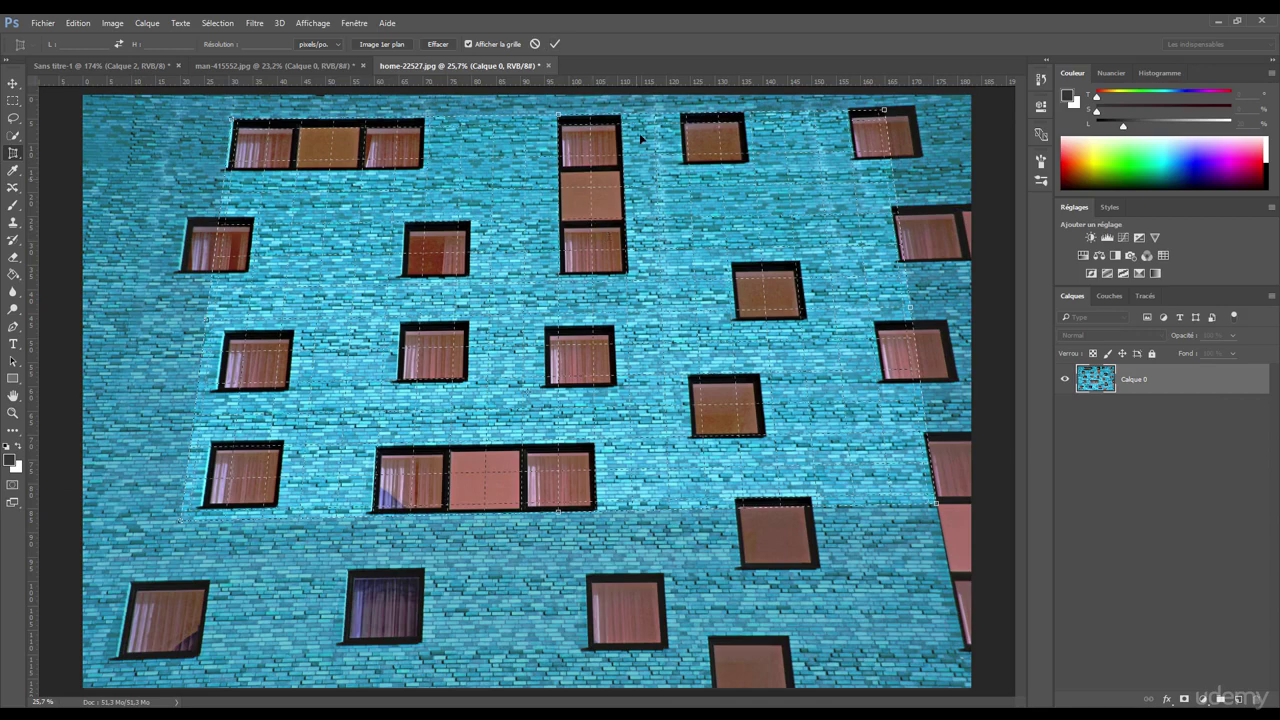
{"action": "left_click", "coordinate": [554, 44]}
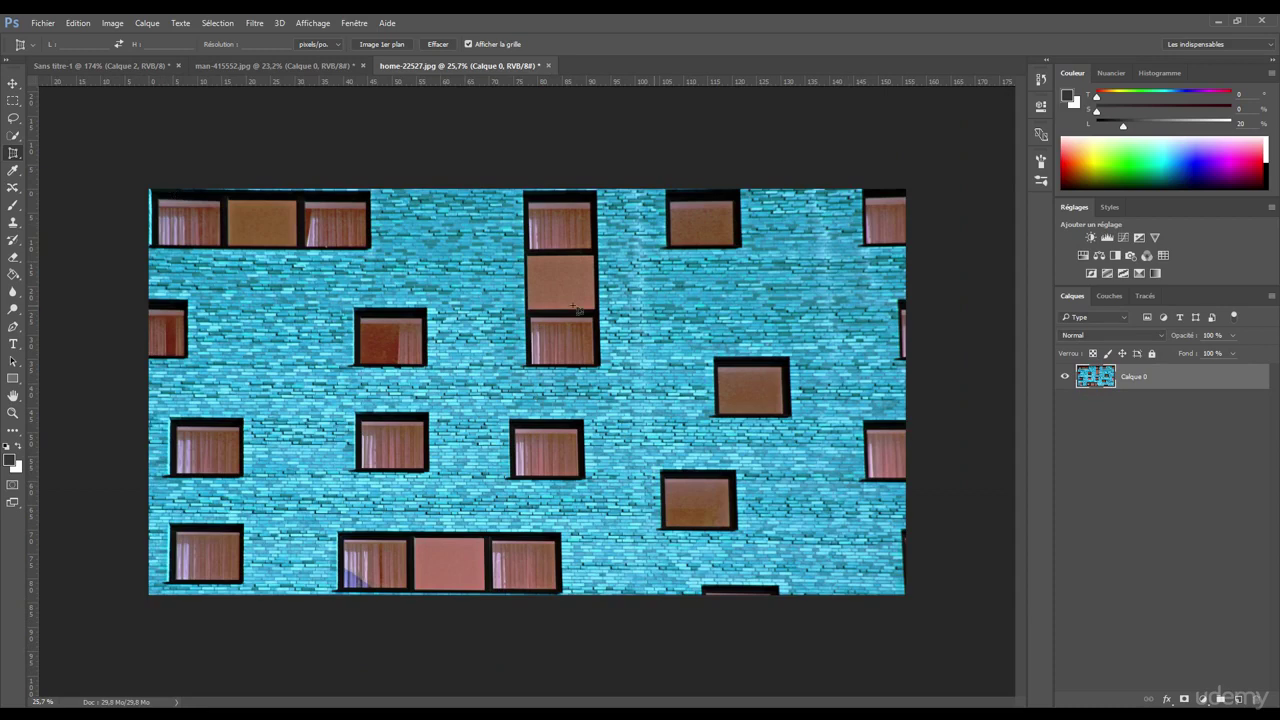
{"action": "key", "text": "ctrl+z"}
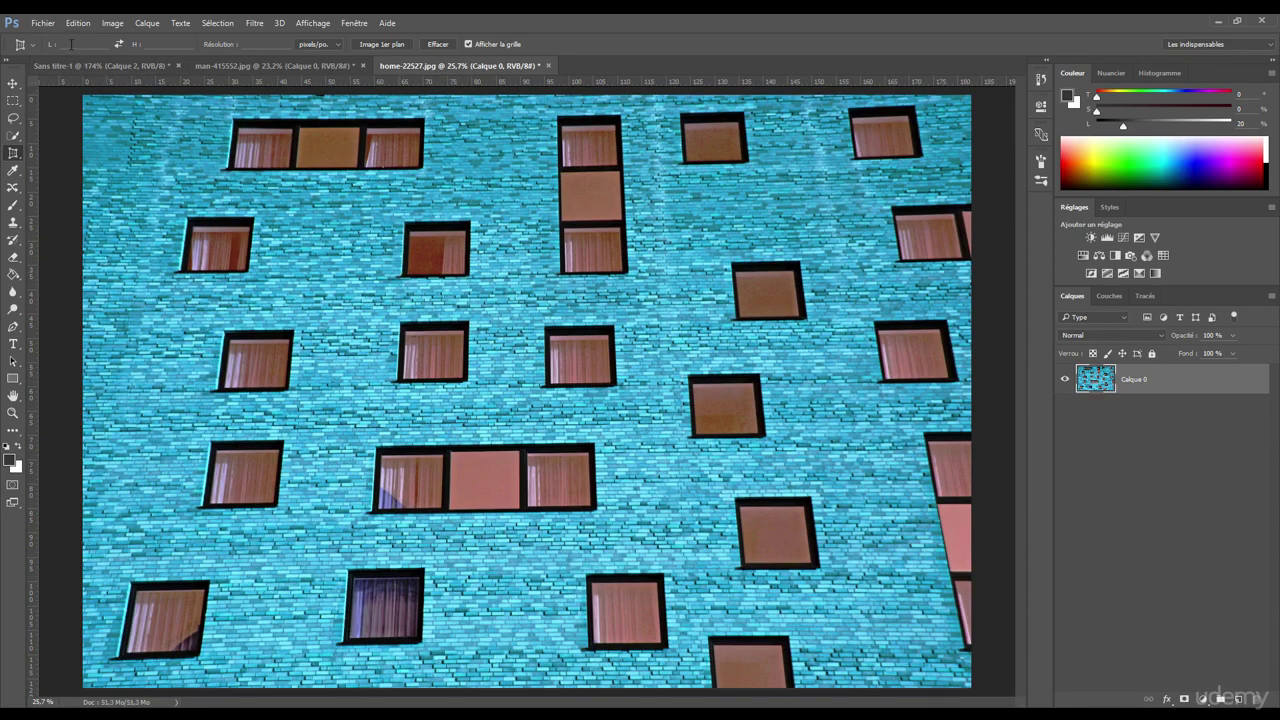
Step: Zoom in on a single window and enter the 10 cm crop size, dismissing the invalid-entry warning
{"action": "scroll", "coordinate": [430, 265], "scroll_direction": "up", "scroll_amount": 5}
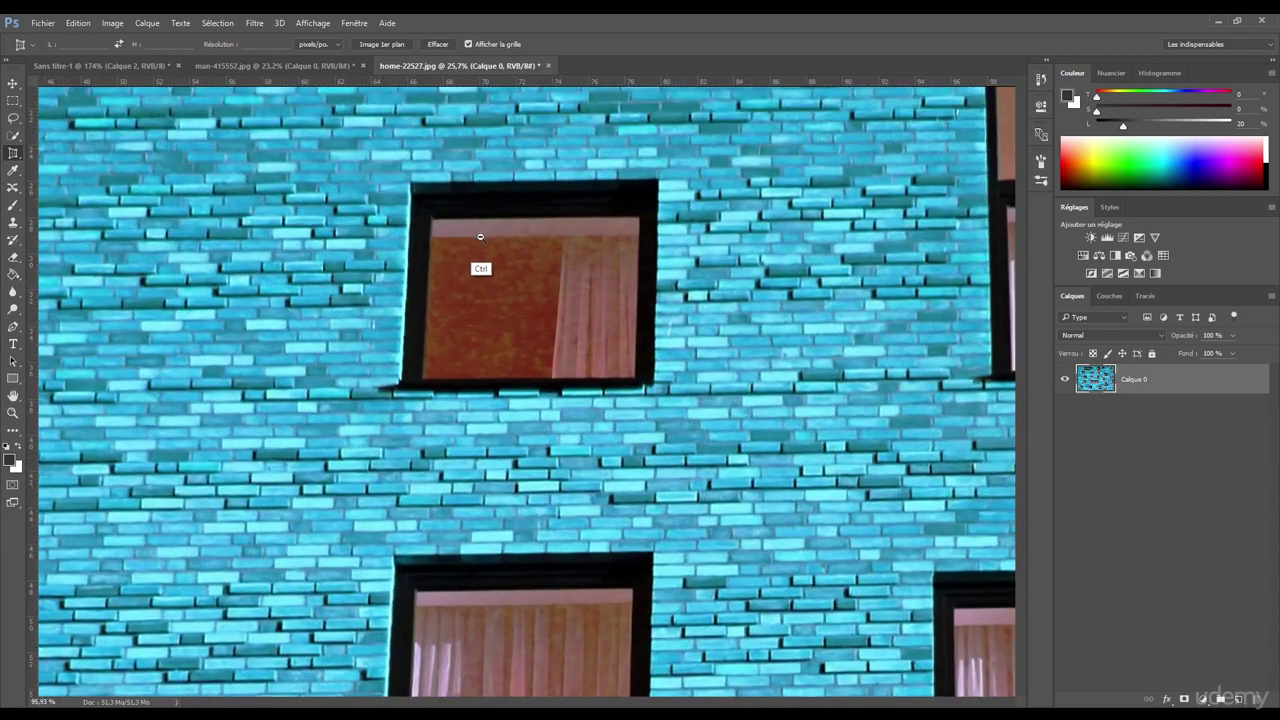
{"action": "left_click_drag", "start_coordinate": [480, 234], "coordinate": [434, 260]}
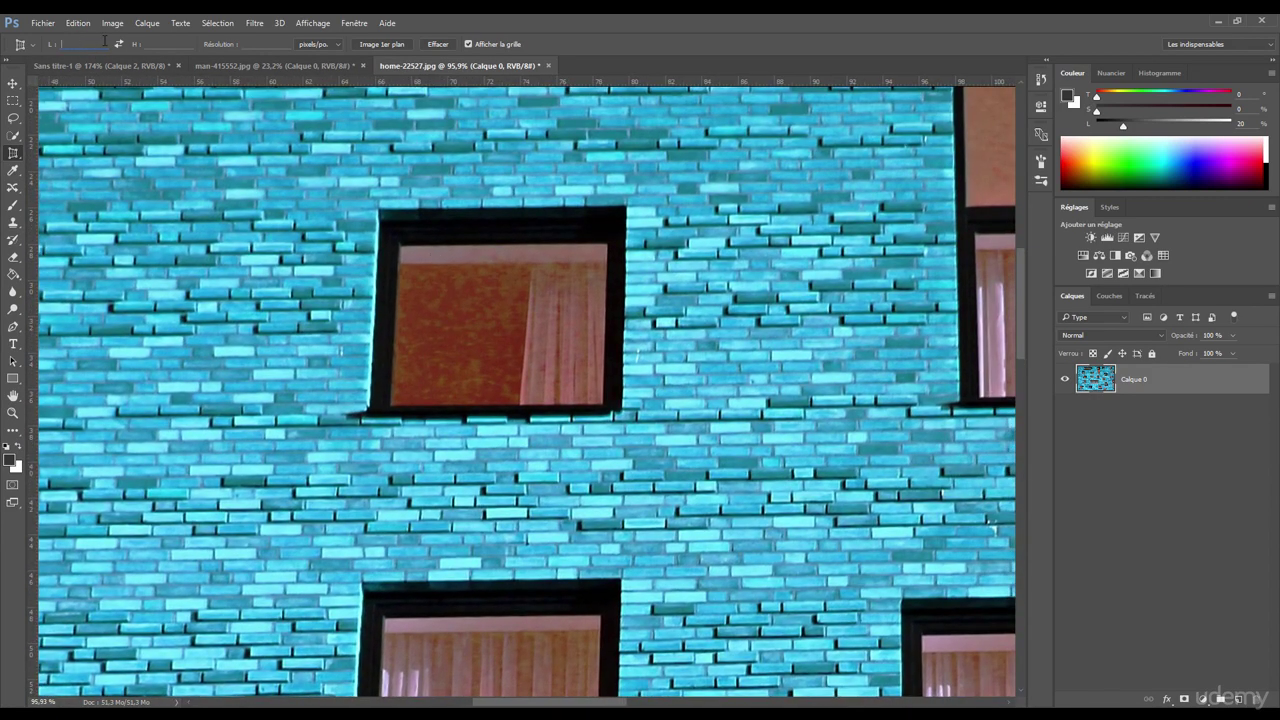
{"action": "type", "text": "10"}
{"action": "key", "text": "Return"}
{"action": "left_click", "coordinate": [595, 264]}
Step: Perspective-crop the window by its four corners into a 10 × 10 cm image
{"action": "left_click", "coordinate": [380, 209]}
{"action": "left_click", "coordinate": [626, 207]}
{"action": "left_click", "coordinate": [621, 412]}
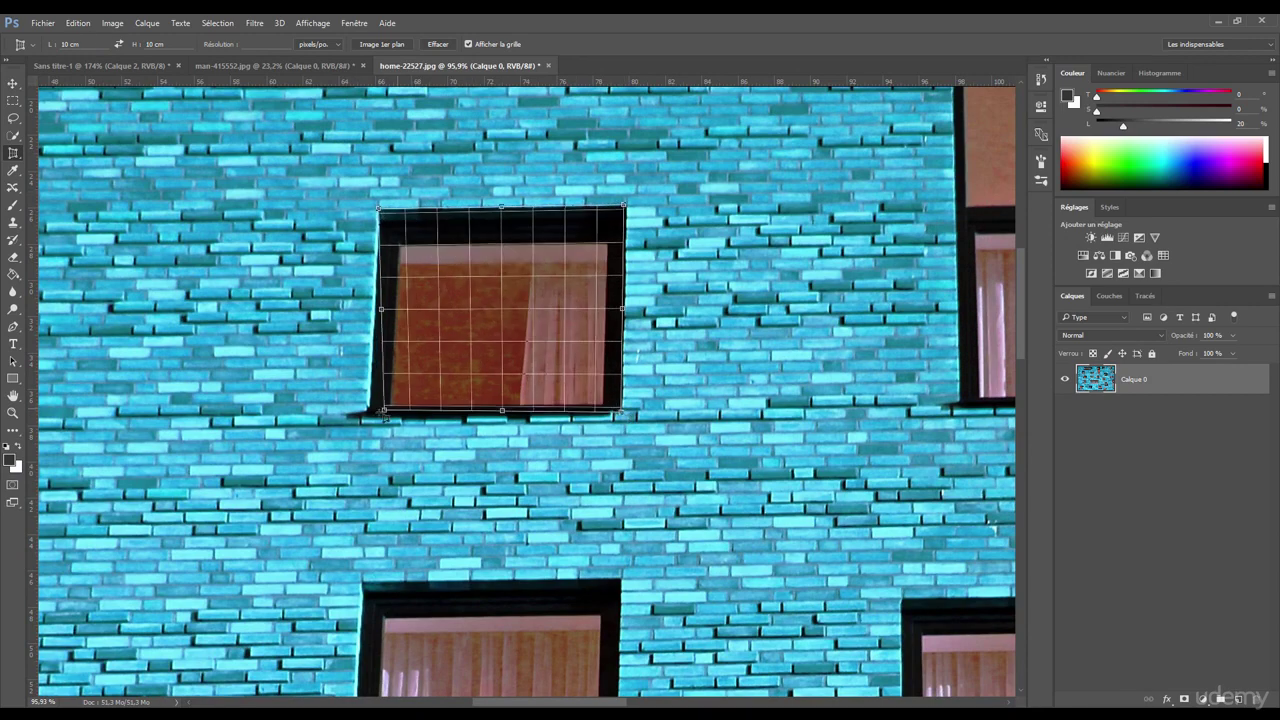
{"action": "left_click", "coordinate": [363, 419]}
{"action": "key", "text": "Return"}
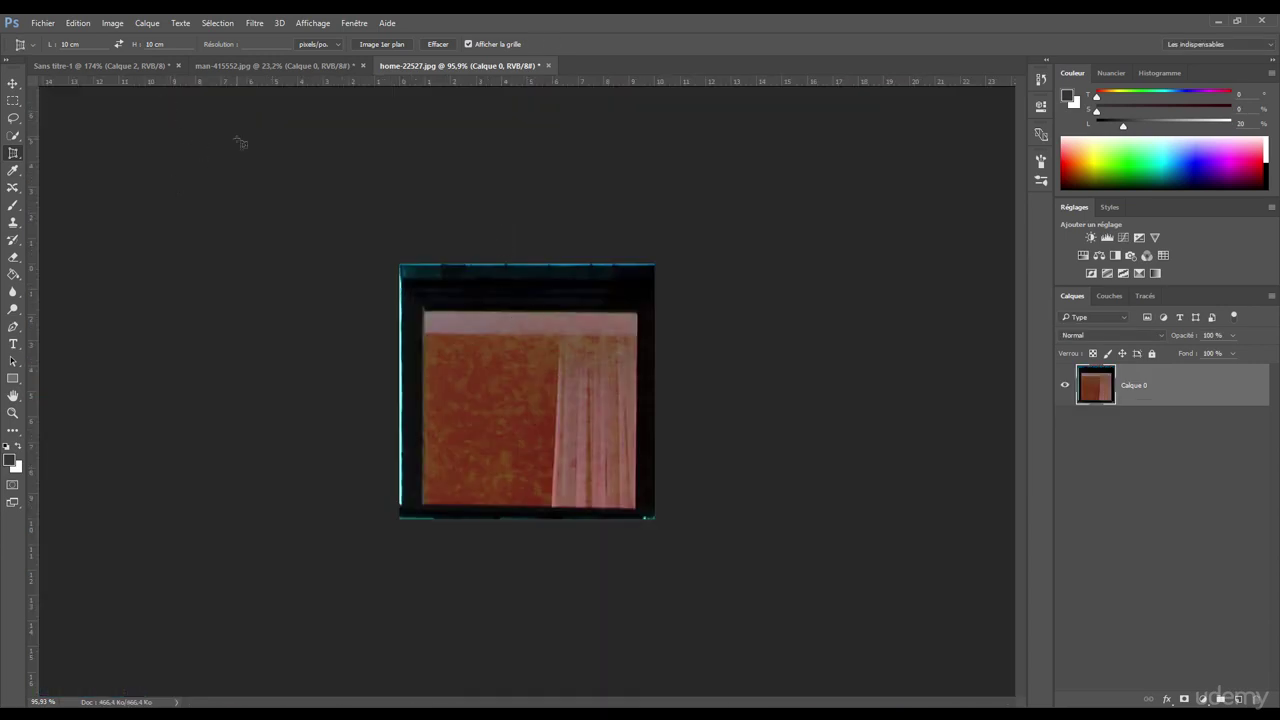
Step: Look at the result in Image Size and close it unchanged
{"action": "key", "text": "ctrl+alt+i"}
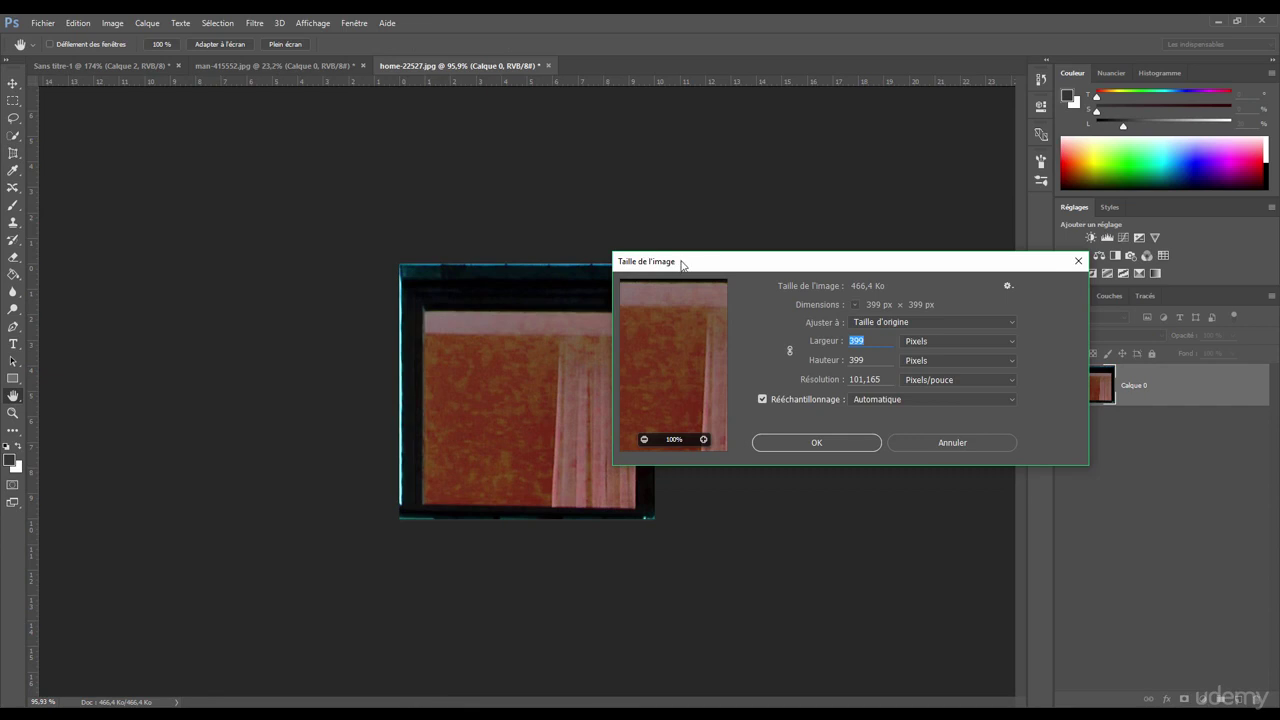
{"action": "left_click_drag", "start_coordinate": [681, 264], "coordinate": [568, 177]}
{"action": "left_click", "coordinate": [830, 355]}
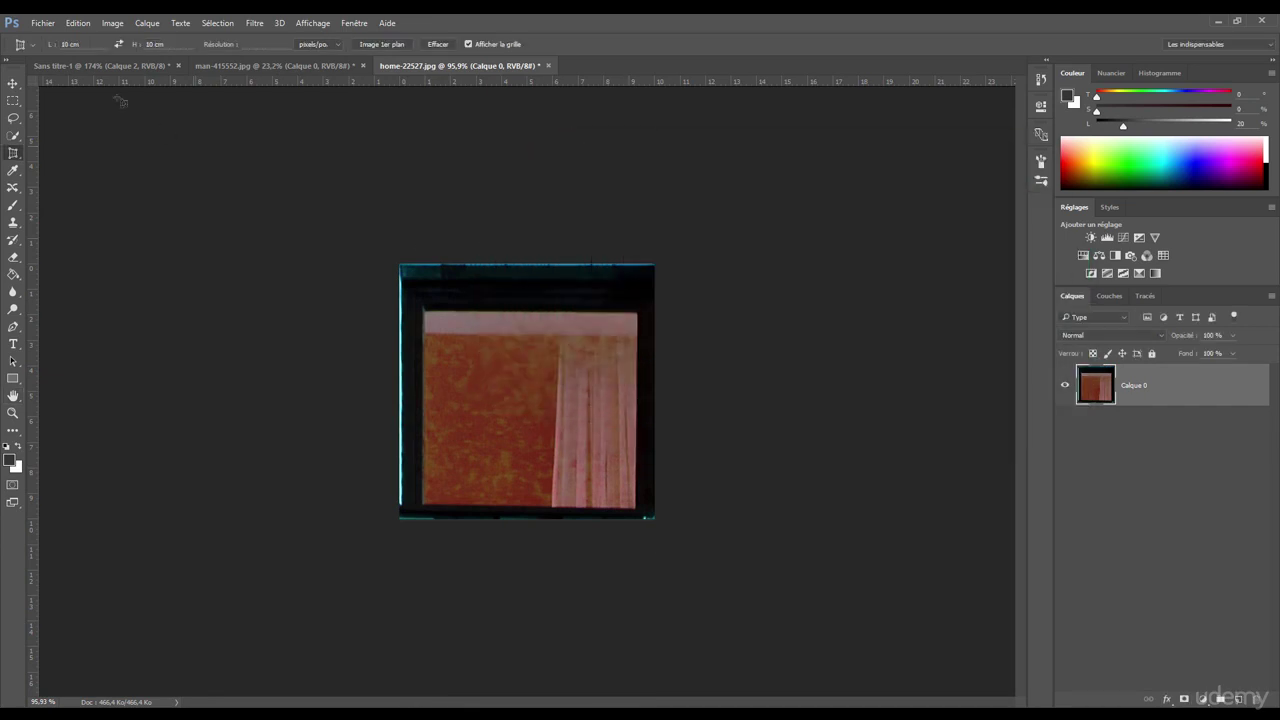
{"action": "left_click", "coordinate": [112, 23]}
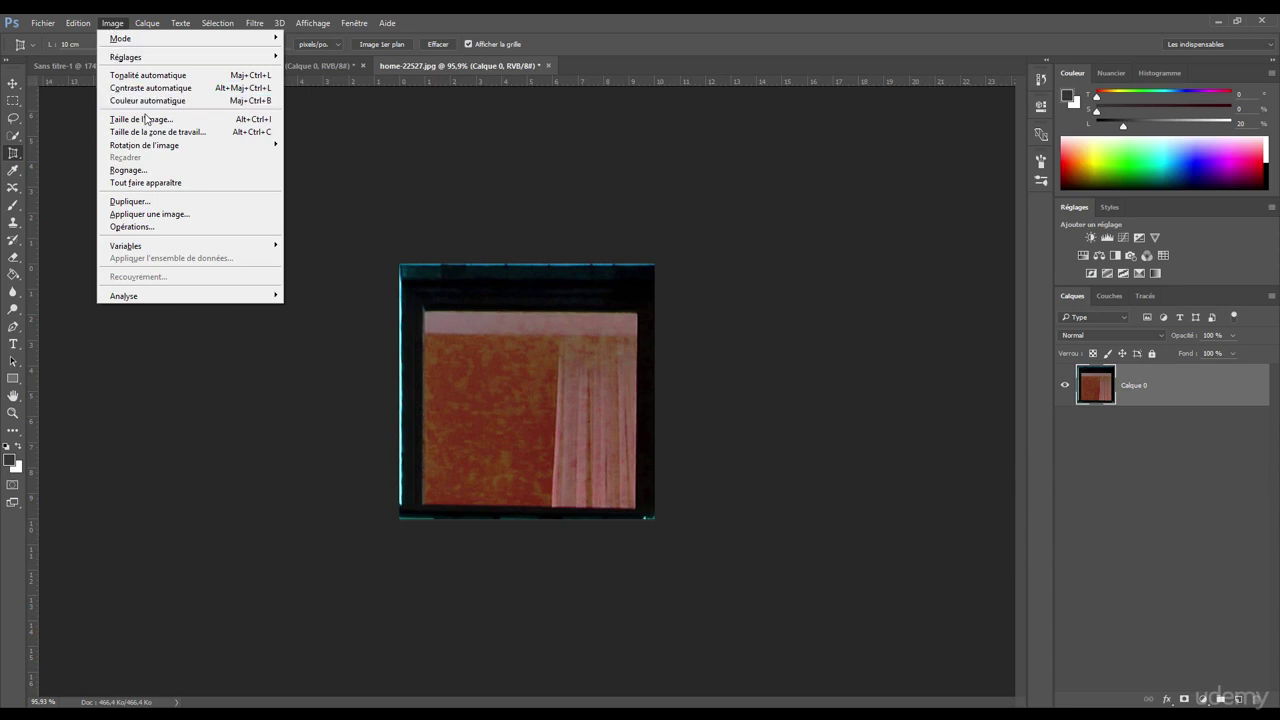
Step: Verify in Centimètres that the crop is about 10 × 10 cm, cancel, and restore the full facade
{"action": "left_click", "coordinate": [256, 120]}
{"action": "left_click_drag", "start_coordinate": [726, 175], "coordinate": [768, 155]}
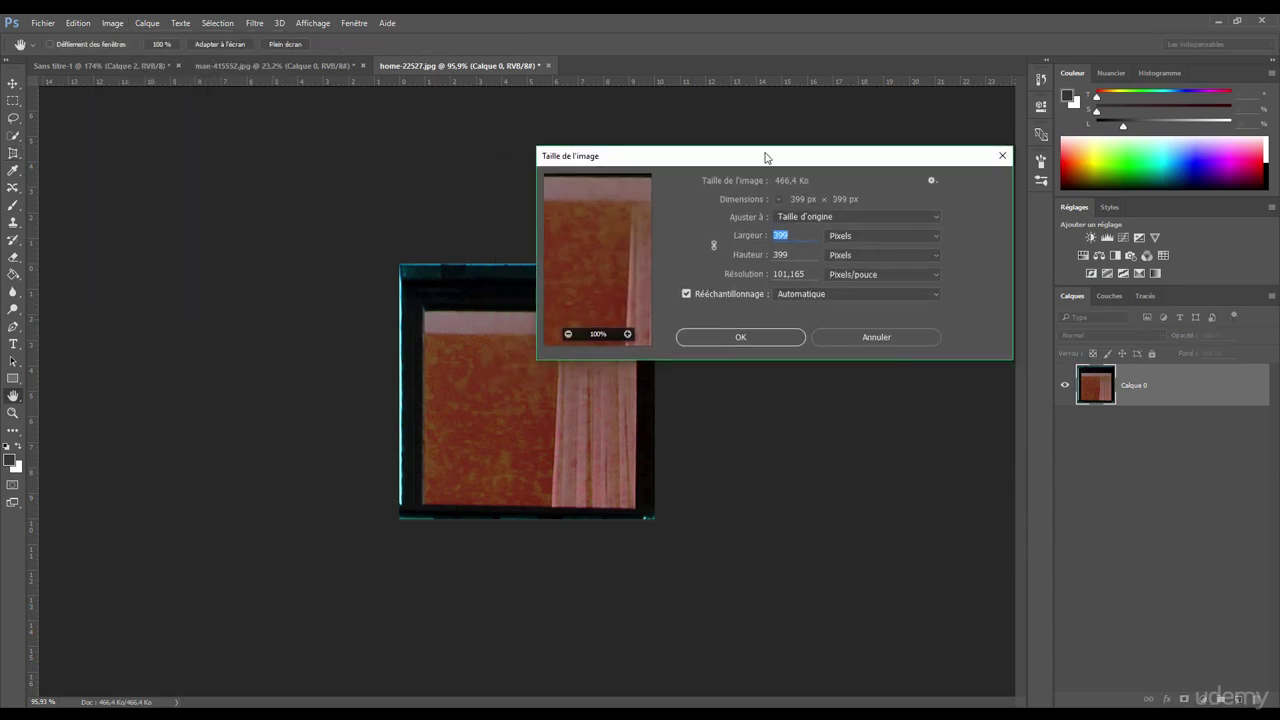
{"action": "left_click", "coordinate": [903, 230]}
{"action": "left_click", "coordinate": [876, 275]}
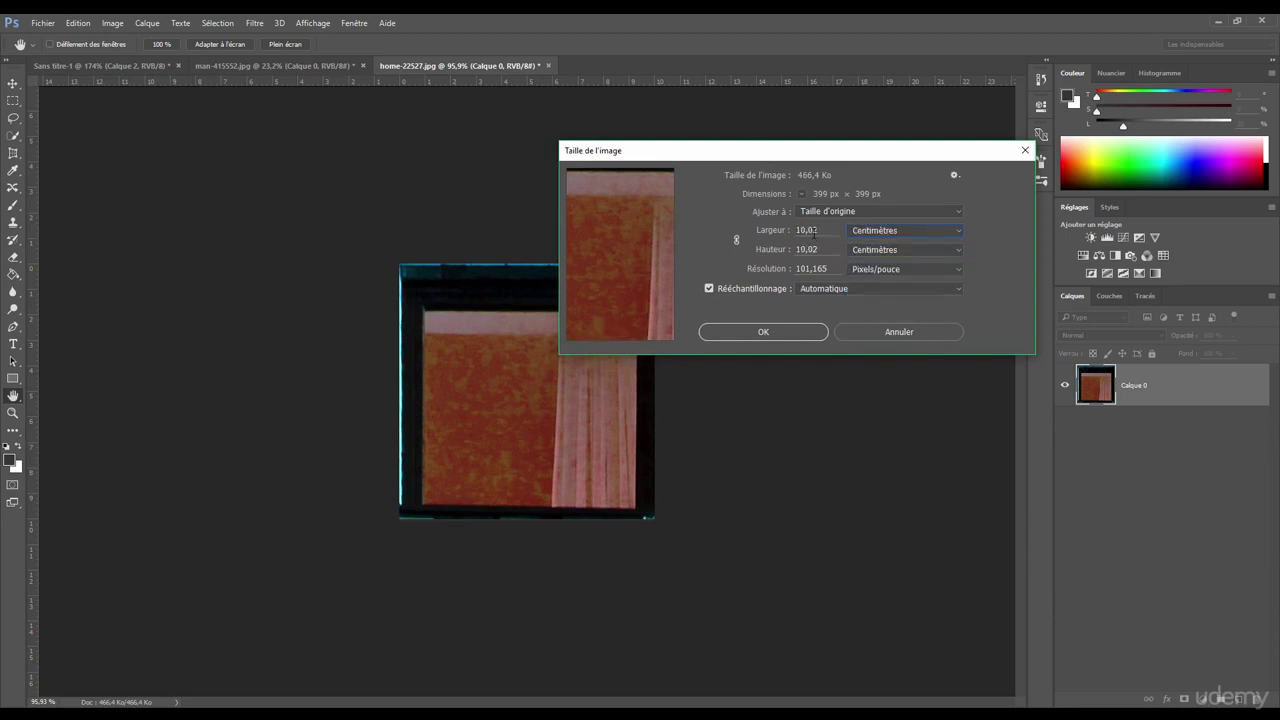
{"action": "left_click", "coordinate": [874, 332]}
{"action": "key", "text": "c"}
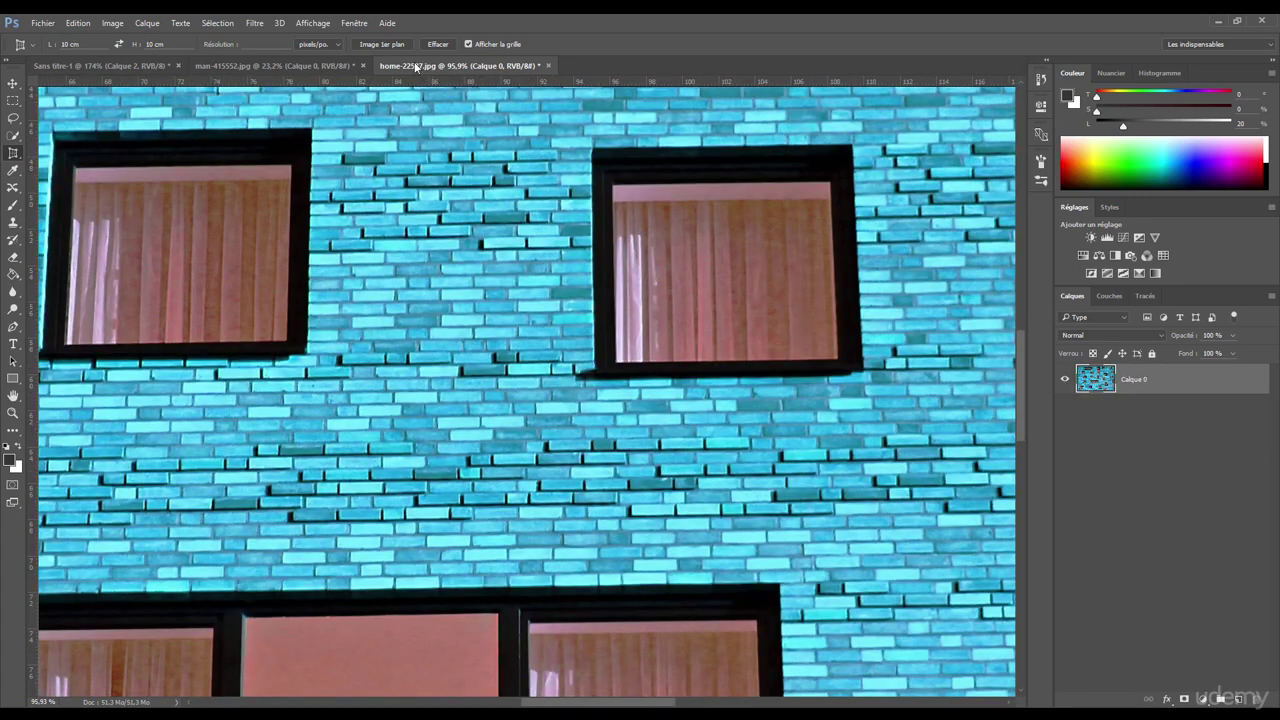
Step: Set the crop size to the photo's own 182,88 × 121,92 cm and confirm it in Image Size
{"action": "left_click", "coordinate": [378, 44]}
{"action": "scroll", "coordinate": [297, 274], "scroll_direction": "down", "scroll_amount": 3}
{"action": "scroll", "coordinate": [186, 283], "scroll_direction": "down", "scroll_amount": 2}
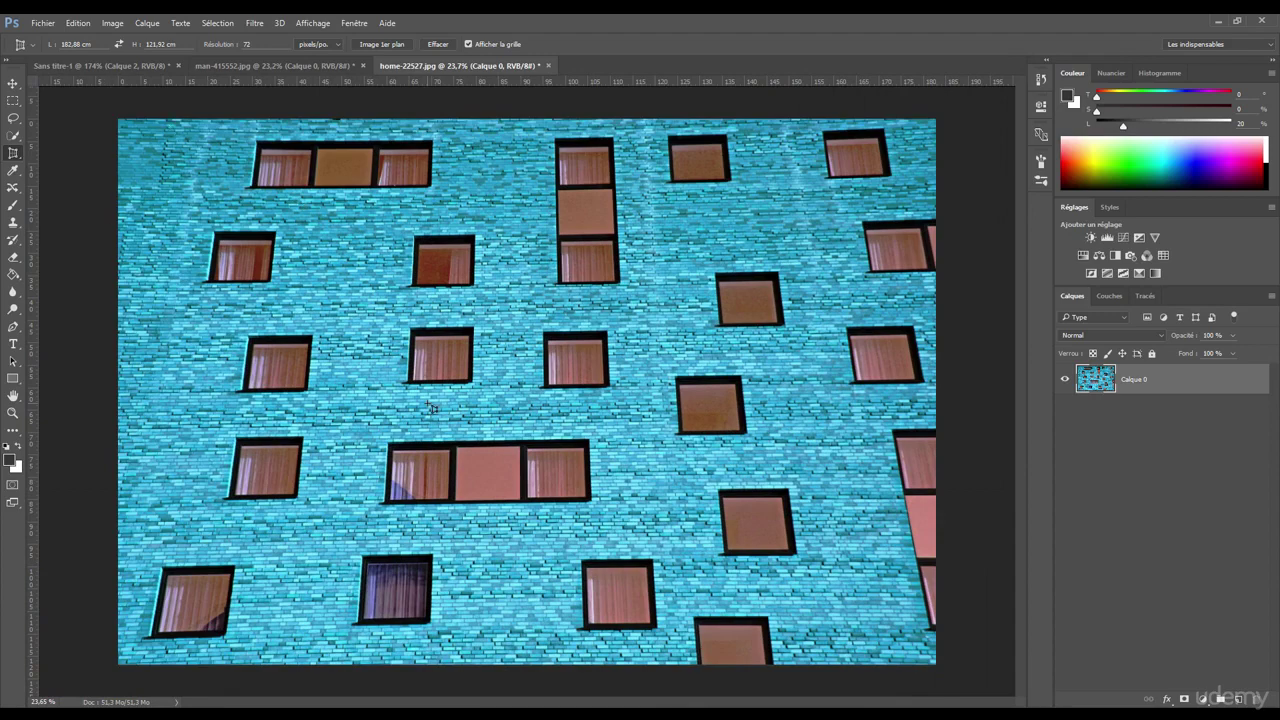
{"action": "key", "text": "ctrl+alt+i"}
{"action": "left_click", "coordinate": [871, 232]}
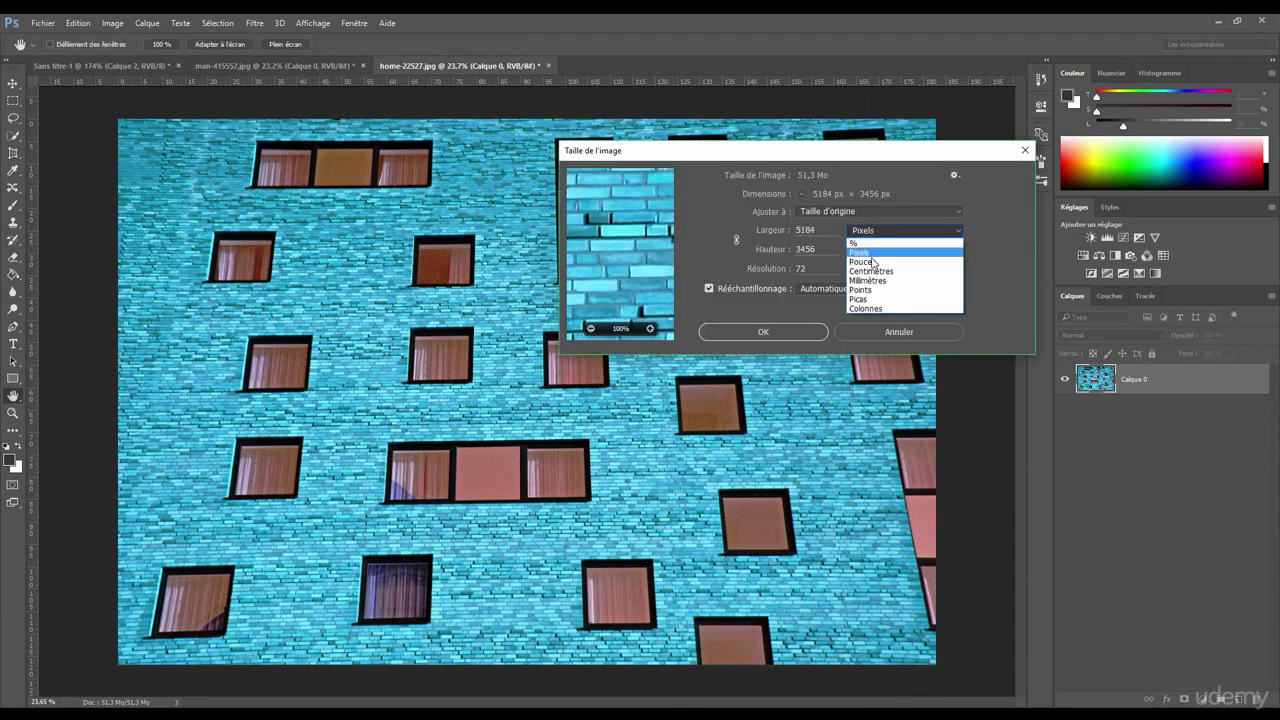
{"action": "left_click", "coordinate": [872, 271]}
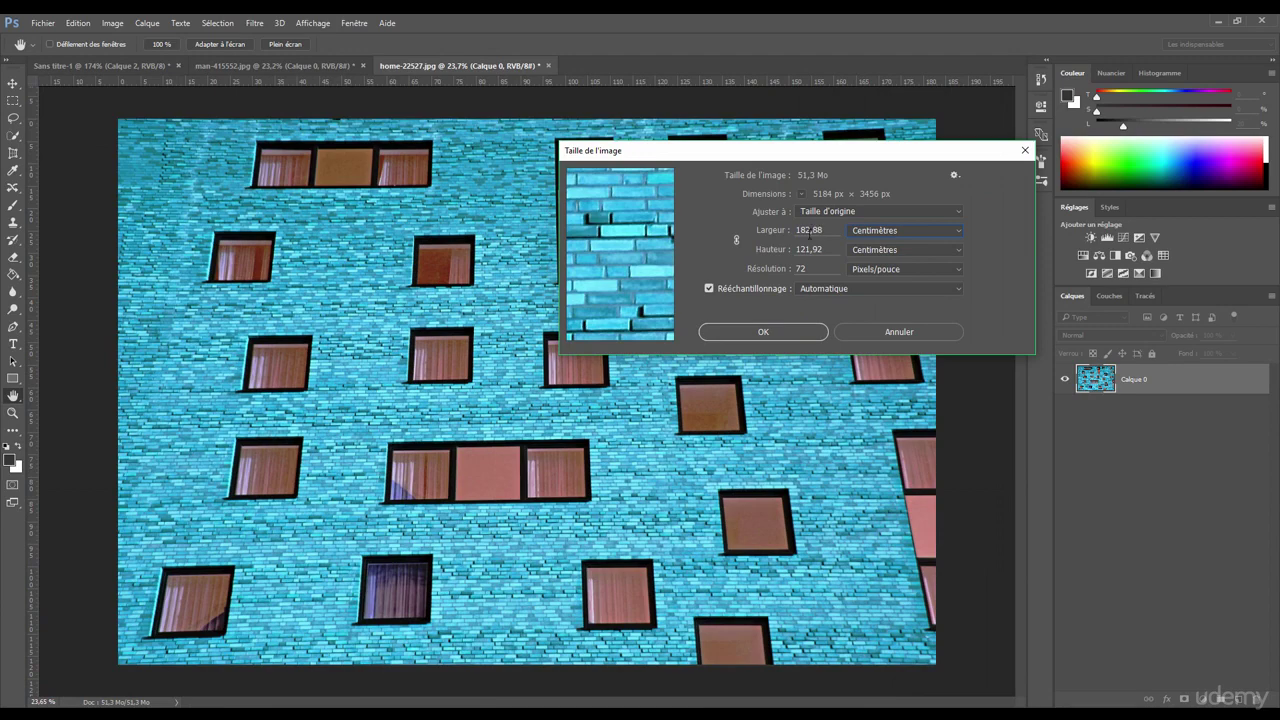
{"action": "left_click", "coordinate": [873, 331]}
{"action": "key", "text": "c"}
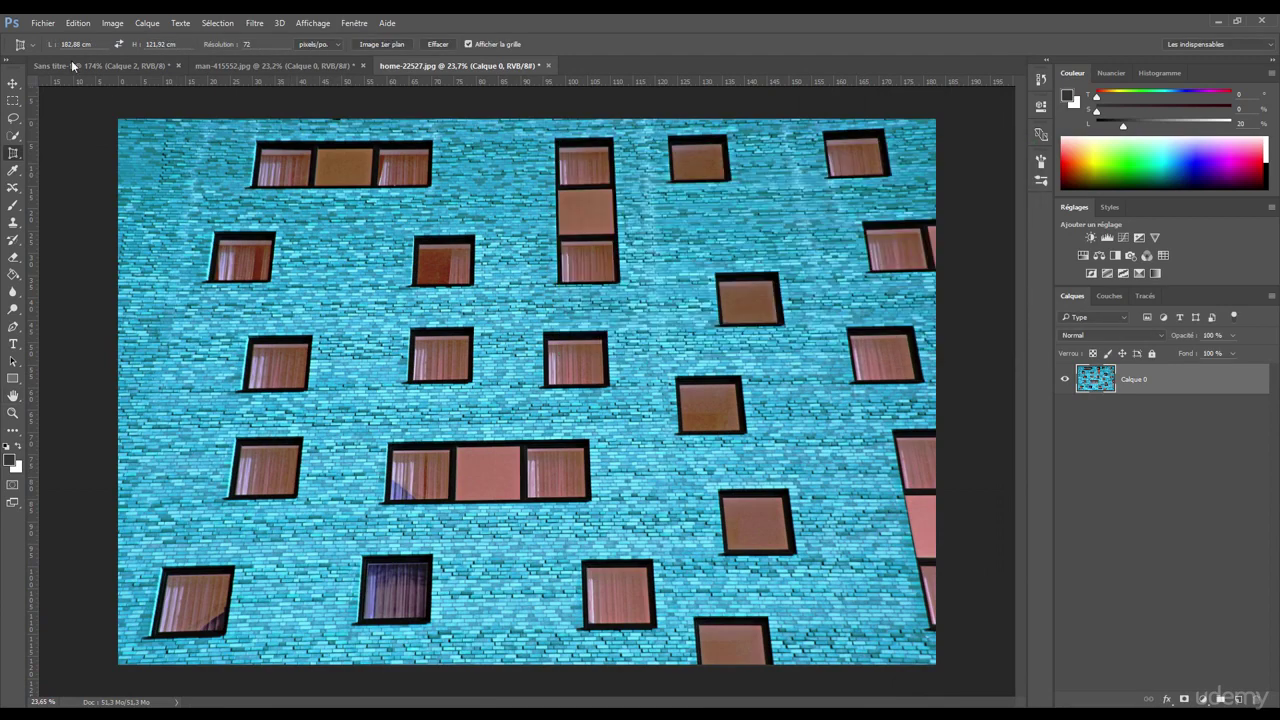